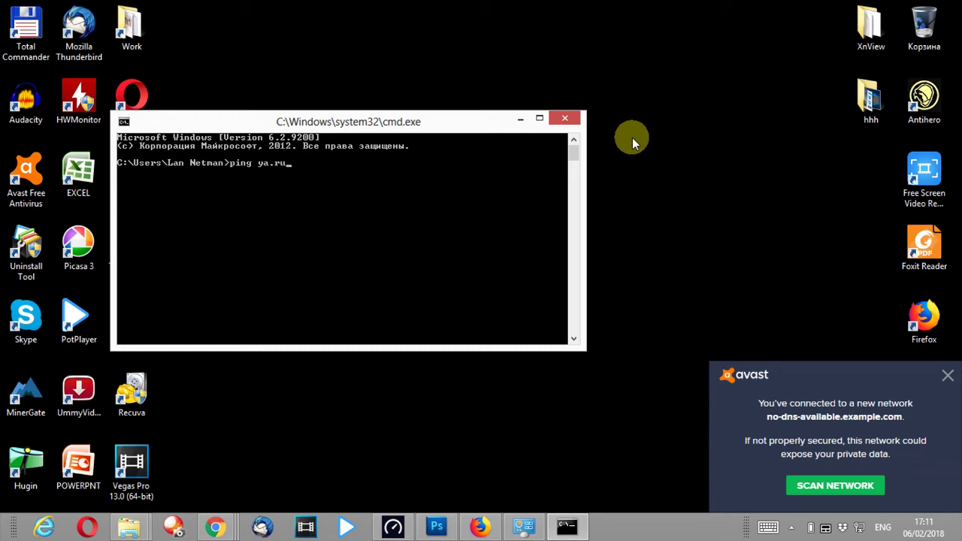
- Ping ya.ru continuously past the Avast popup, stop at 0% loss, and minimize Command Prompt
text(t)
key(Return)
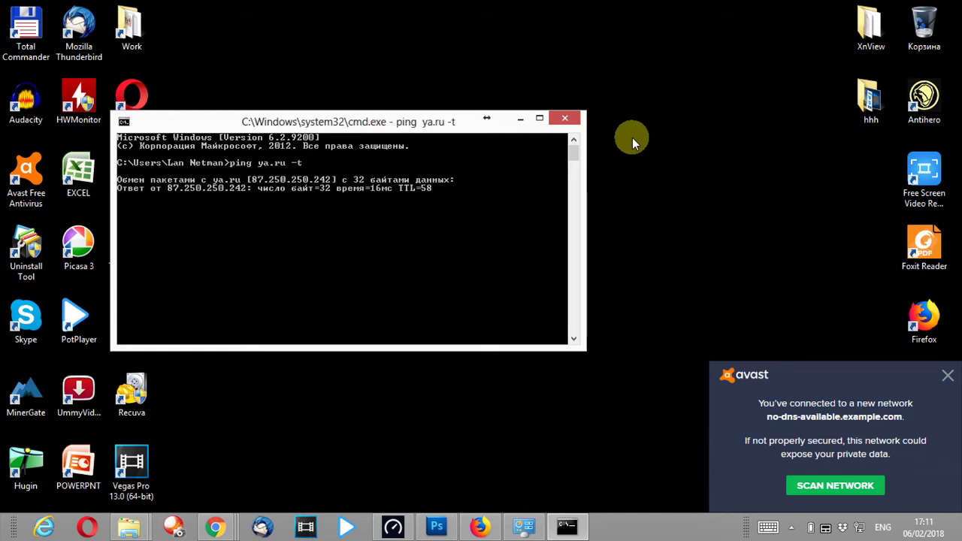
click(947, 375)
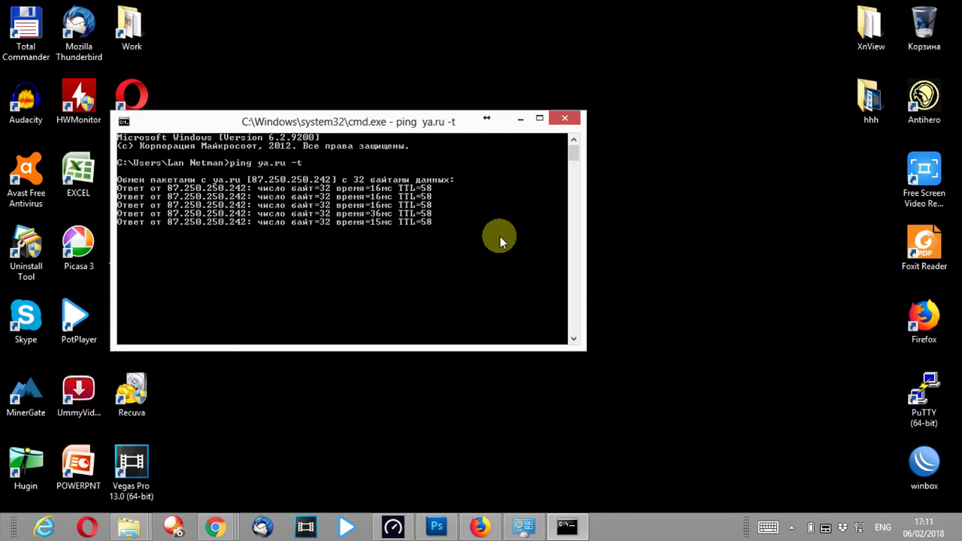
key(ctrl+c)
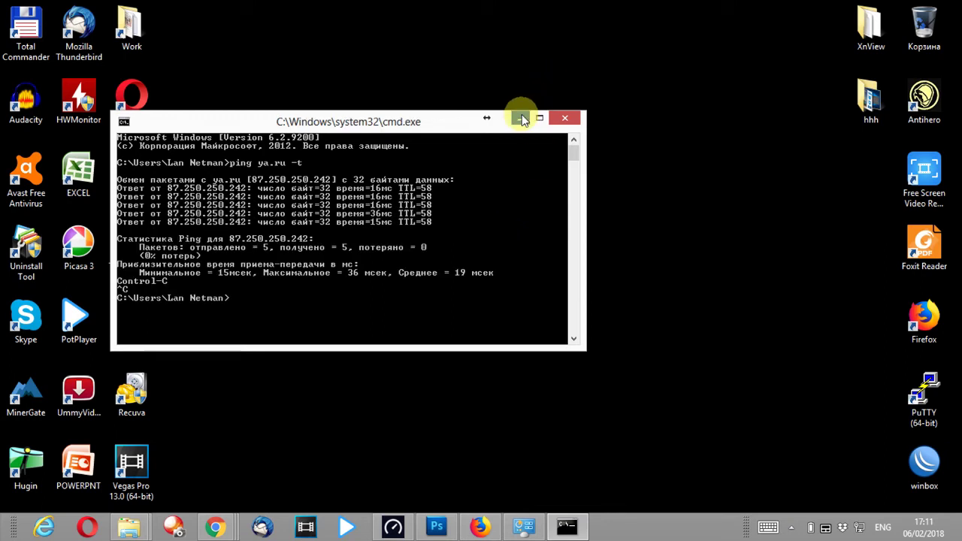
click(522, 118)
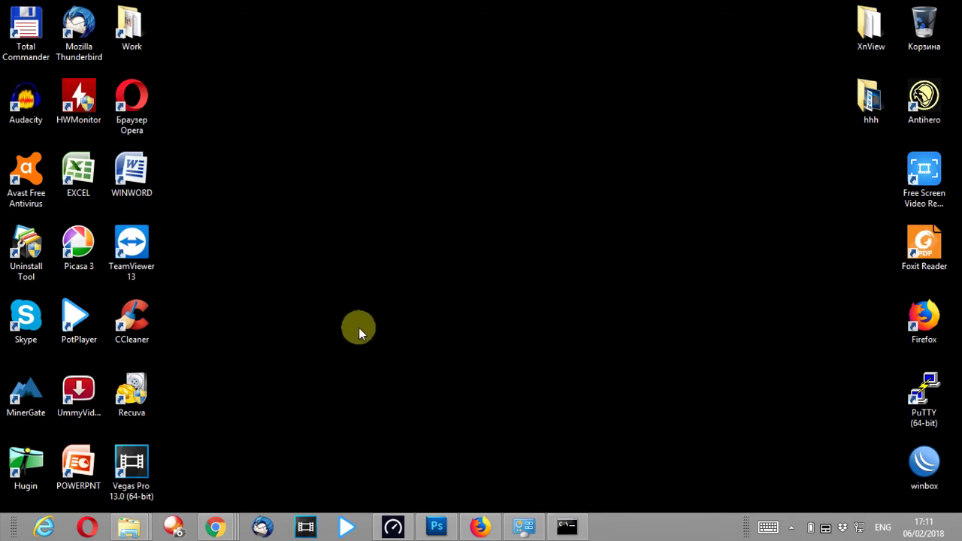
click(215, 527)
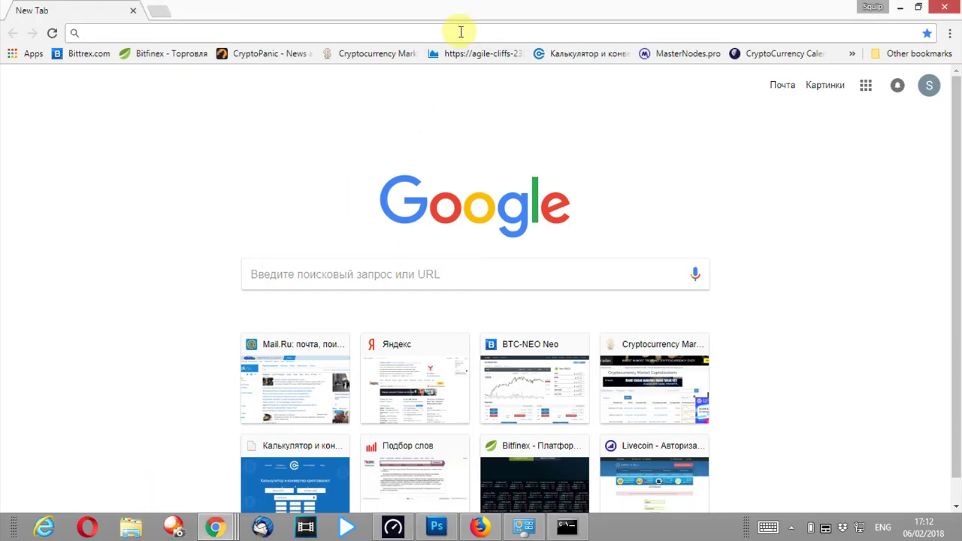
- Go to yandex.ru and search for 'apple airport utility'
text(a)
key(BackSpace)
key(BackSpace)
text(y)
key(Return)
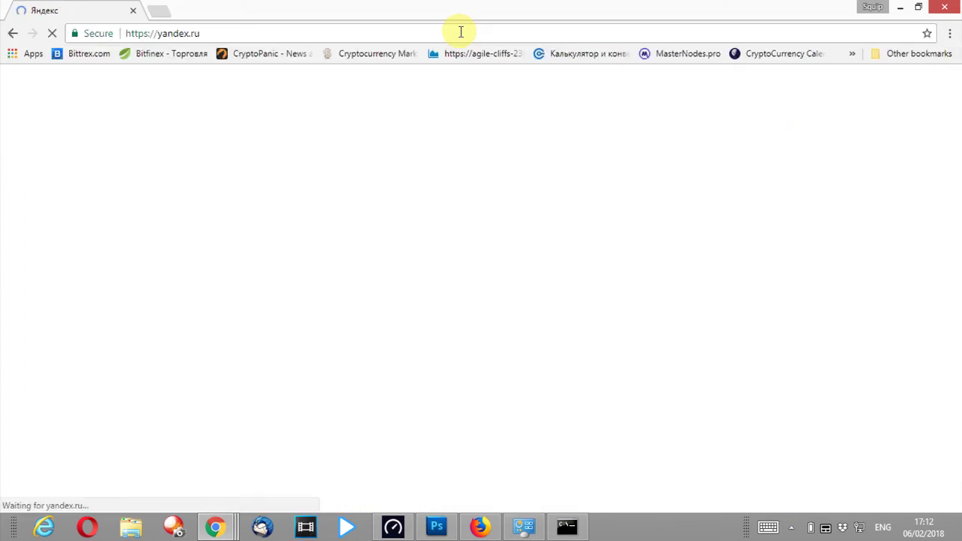
text(a)
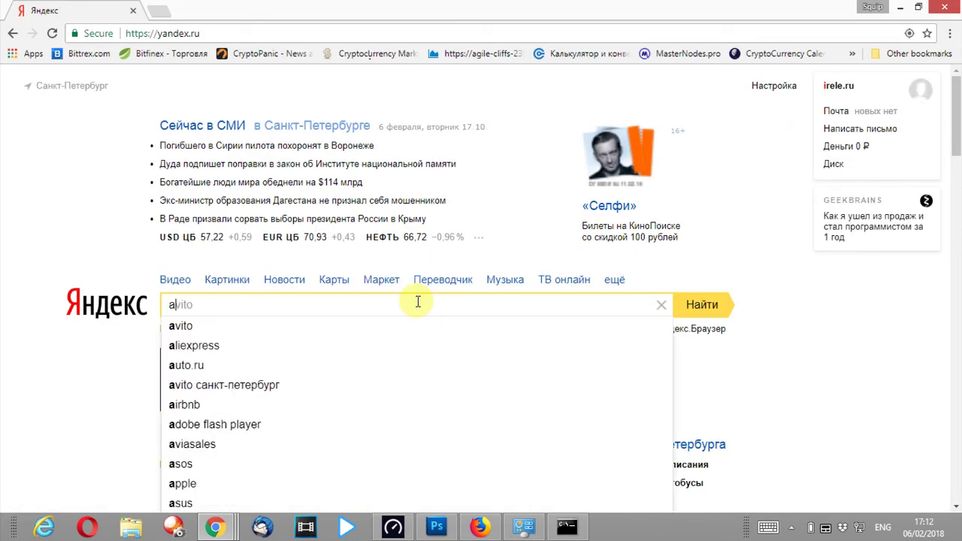
text(pple )
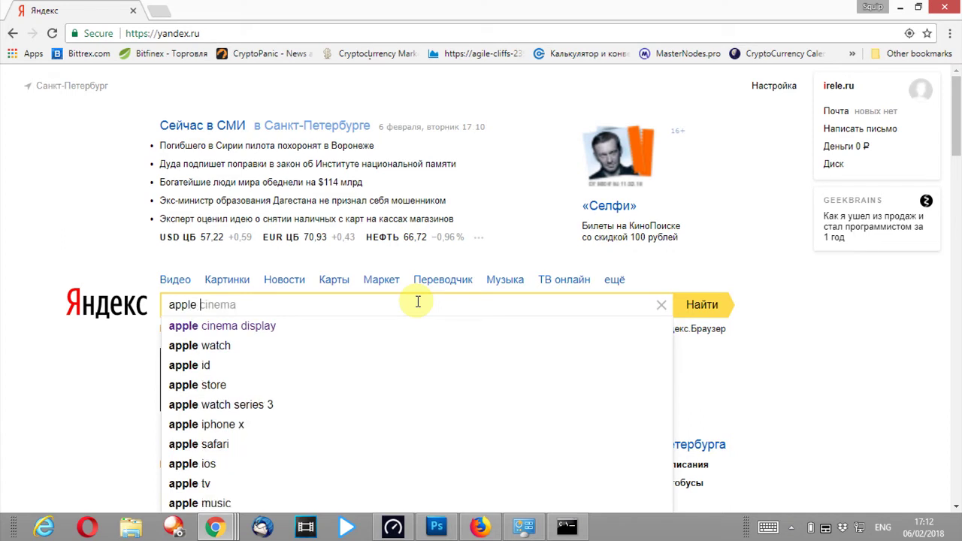
text(ut)
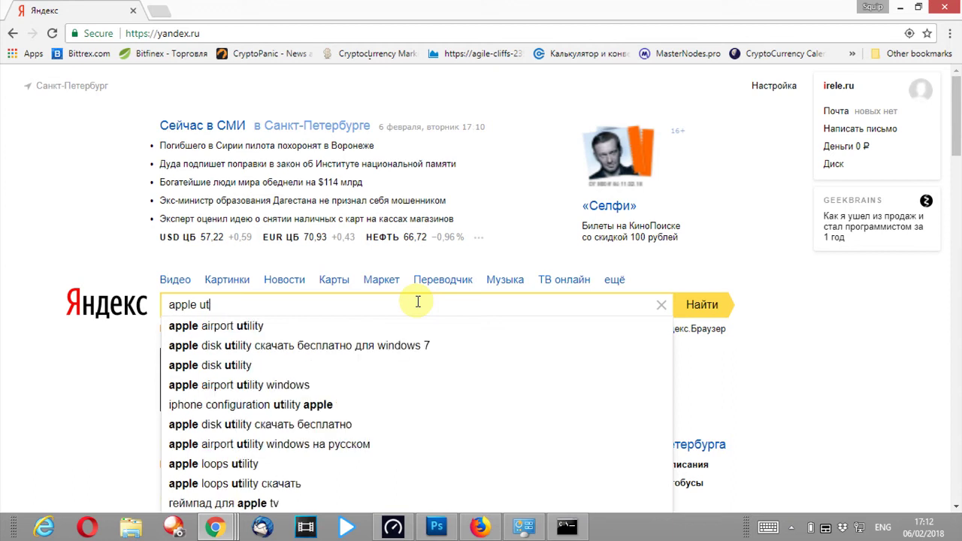
key(Down)
key(Return)
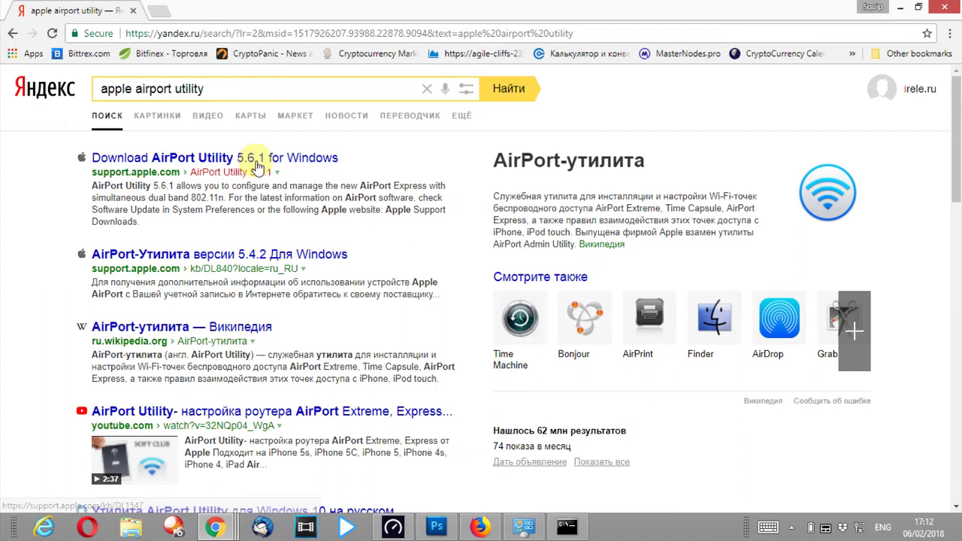
- Download AirPort Utility 5.6.1 from Apple's support page and launch AirPortSetup.exe
click(222, 158)
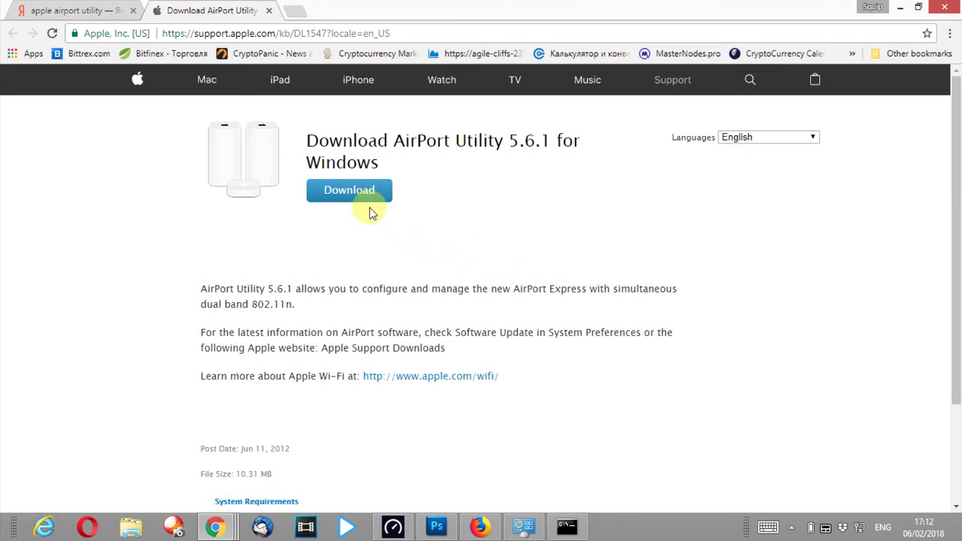
click(344, 191)
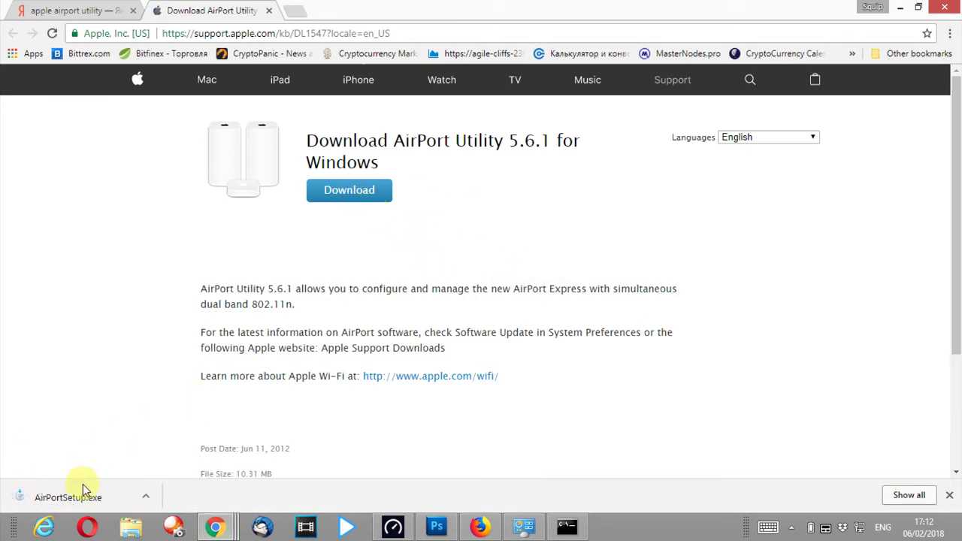
click(75, 497)
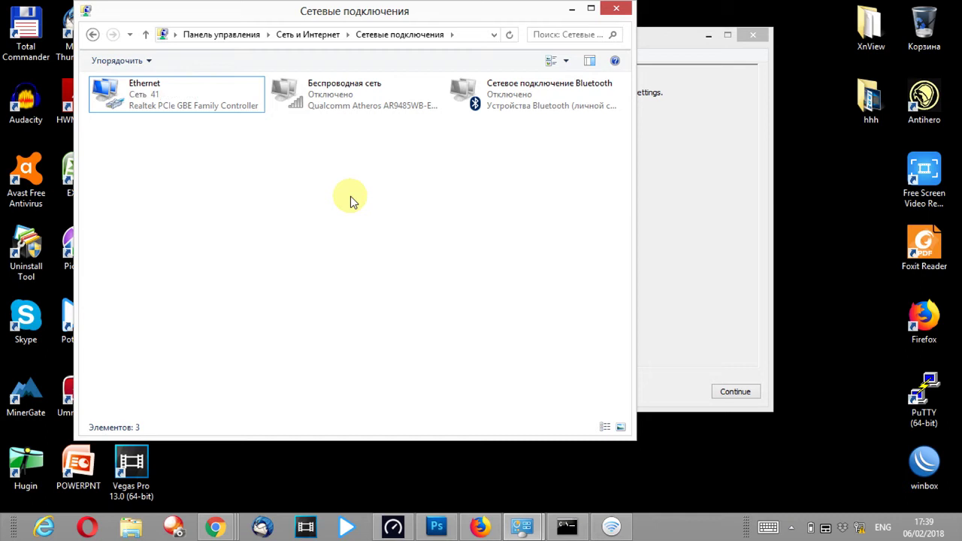
- Confirm Ethernet got 10.0.1.2 with gateway 10.0.1.1, then minimize Network Connections
click(136, 90)
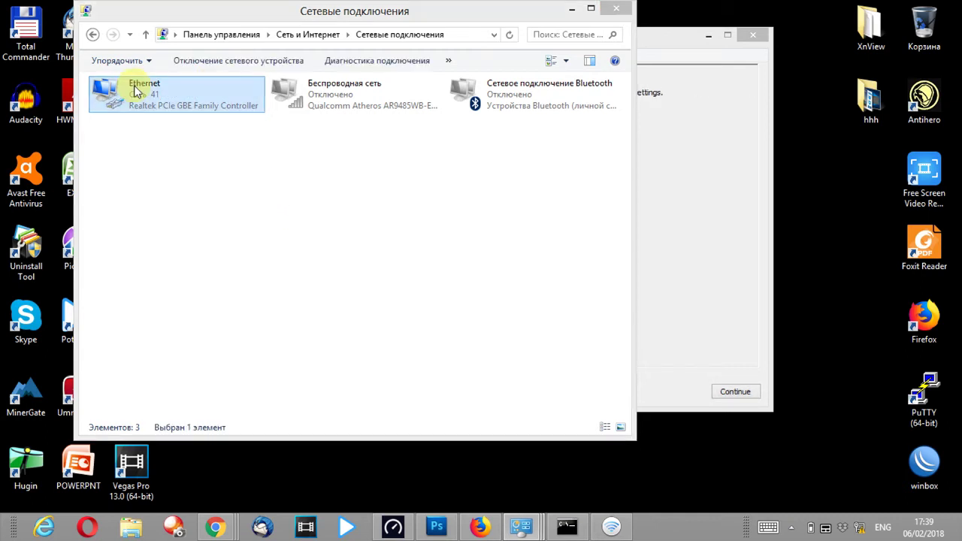
double_click(136, 90)
click(401, 256)
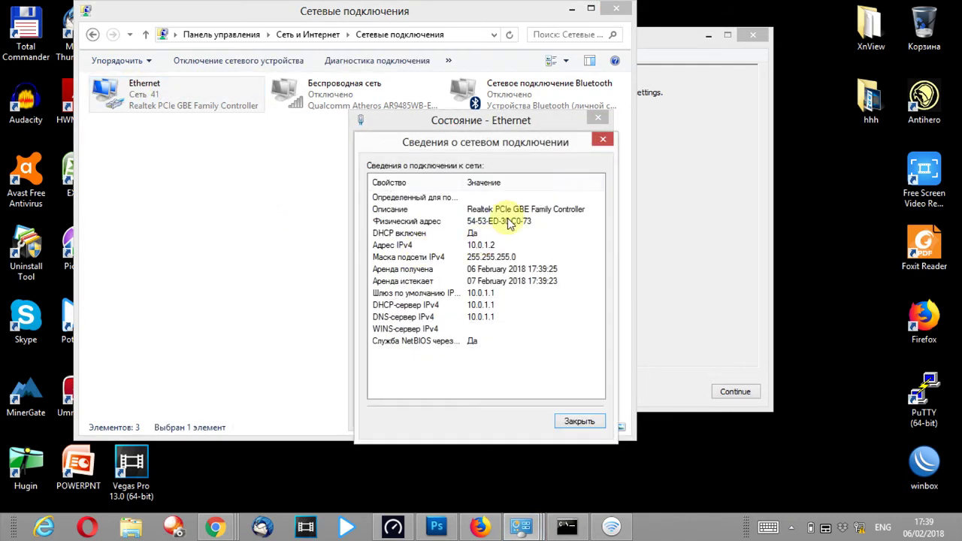
click(602, 140)
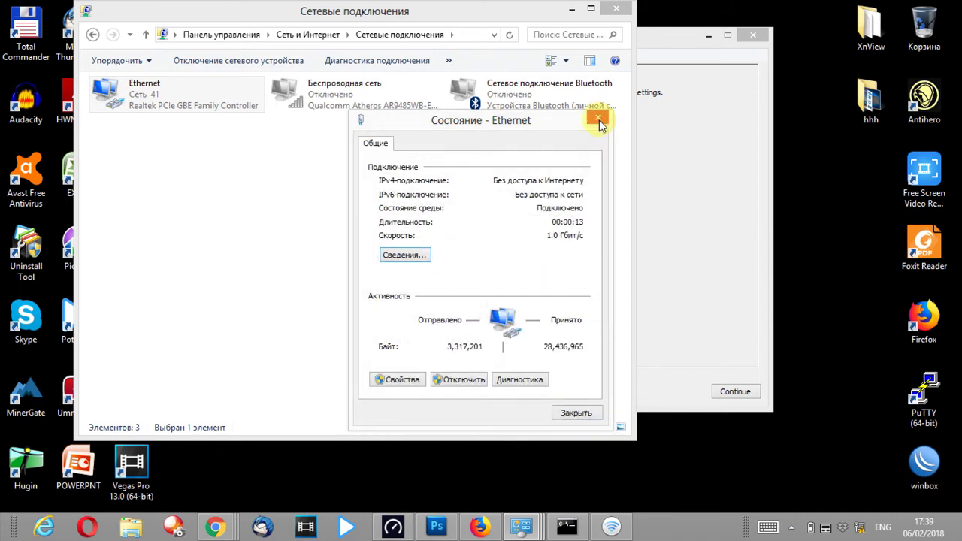
click(600, 121)
click(572, 8)
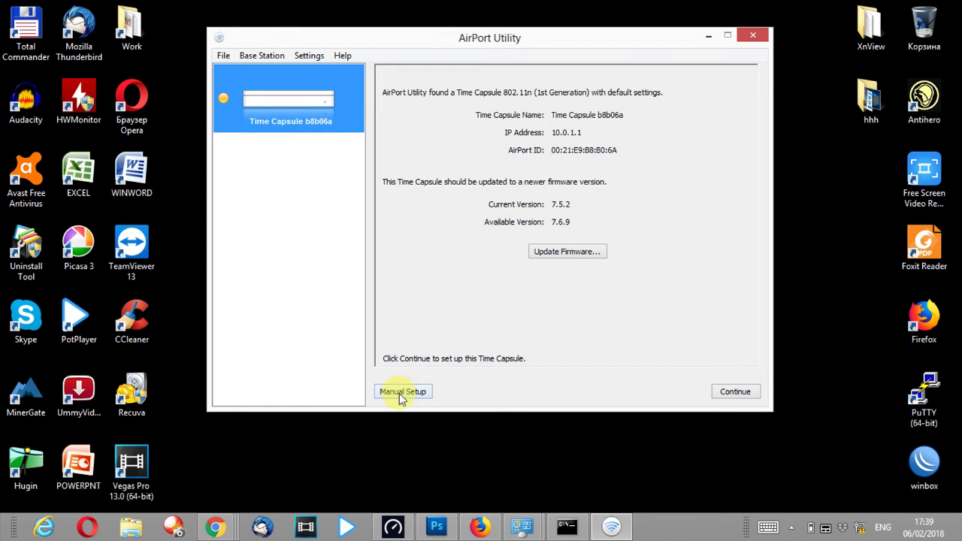
- Replace the found Time Capsule's previous profile with default settings
click(734, 392)
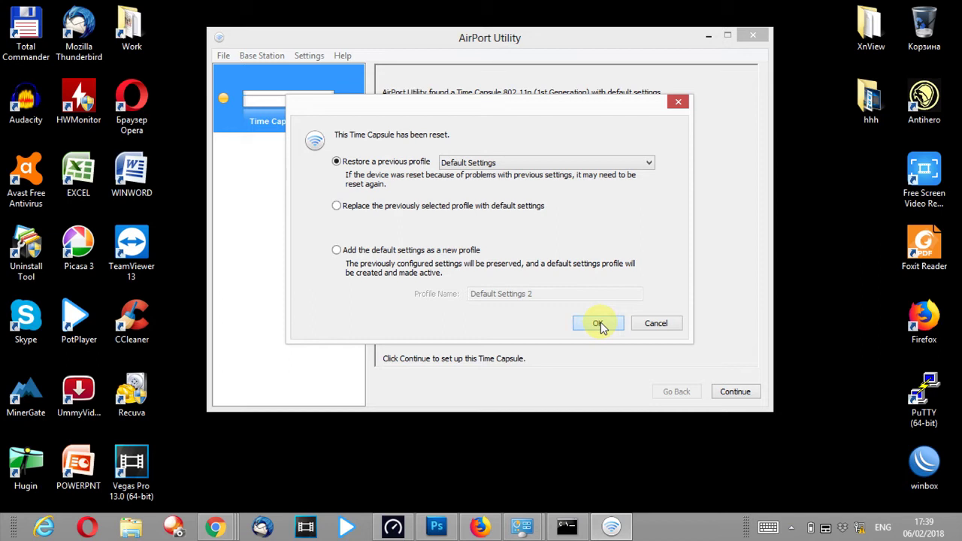
click(501, 206)
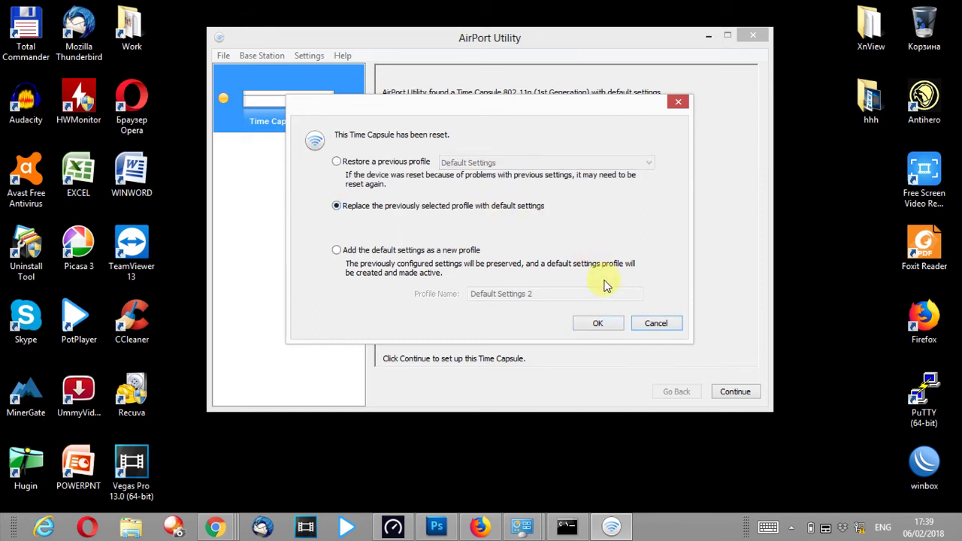
click(599, 323)
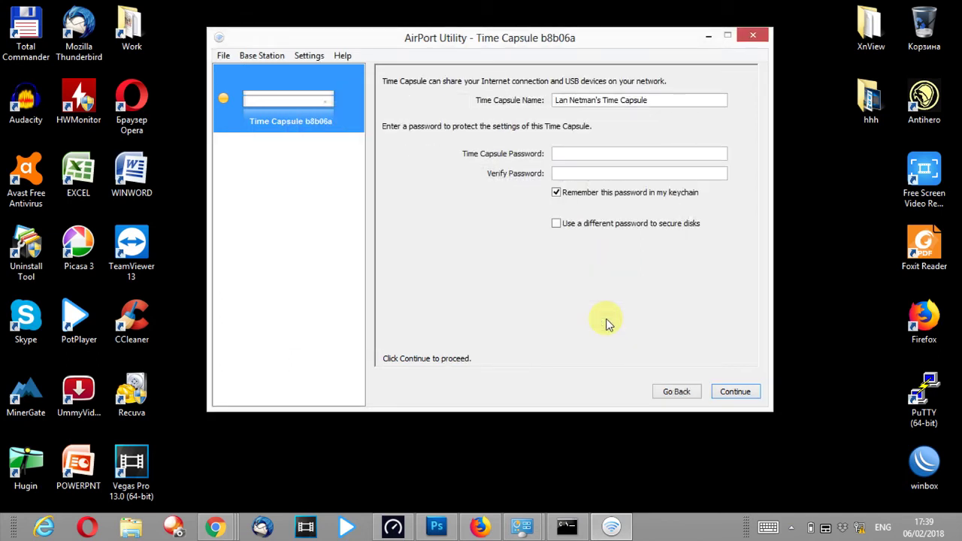
- Rename the Time Capsule to 'Nemiya Time Capsule' and set and verify its admin password
drag(651, 100, 616, 105)
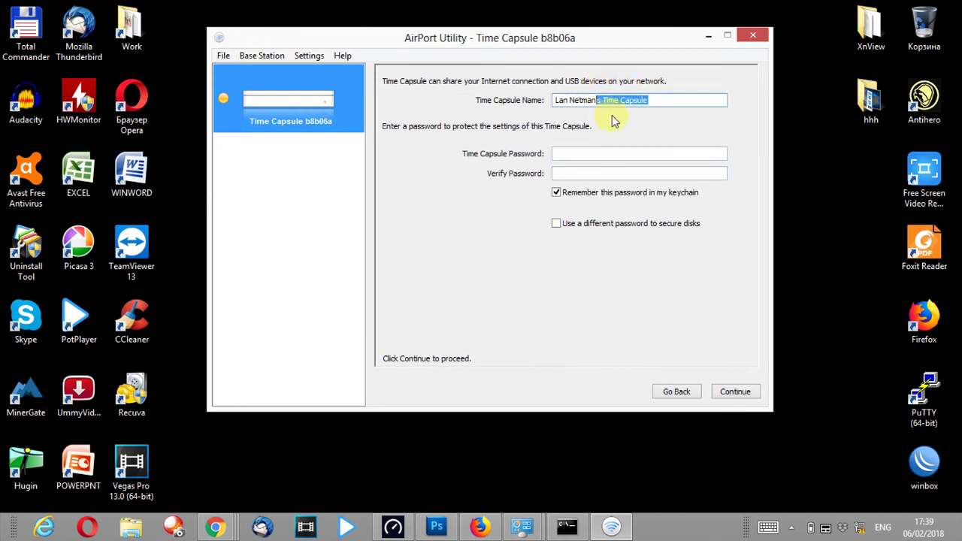
key(BackSpace)
key(BackSpace)
key(BackSpace)
key(BackSpace)
key(BackSpace)
key(BackSpace)
key(BackSpace)
key(BackSpace)
key(BackSpace)
key(BackSpace)
key(BackSpace)
text(N)
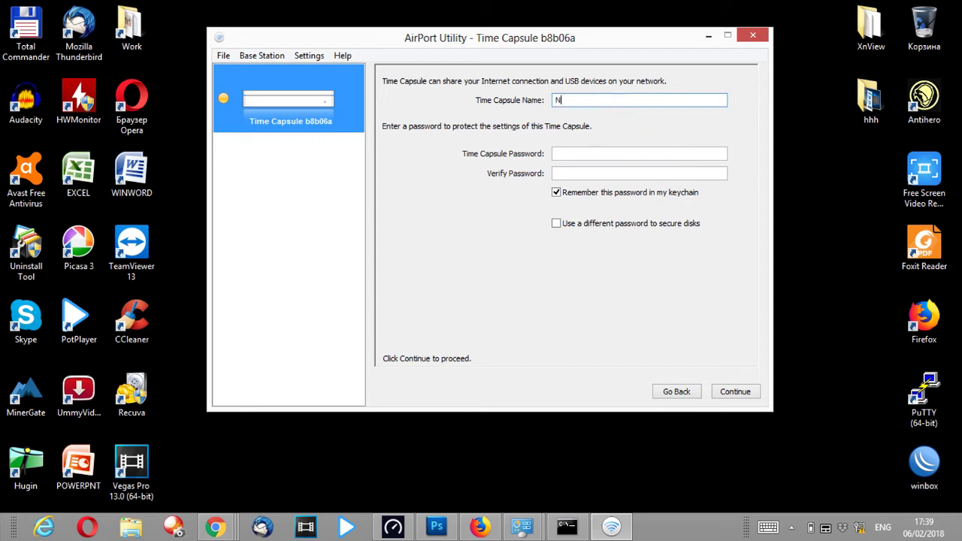
text(emiya Time Capsule)
click(607, 155)
text(•••)
click(600, 172)
text(•••)
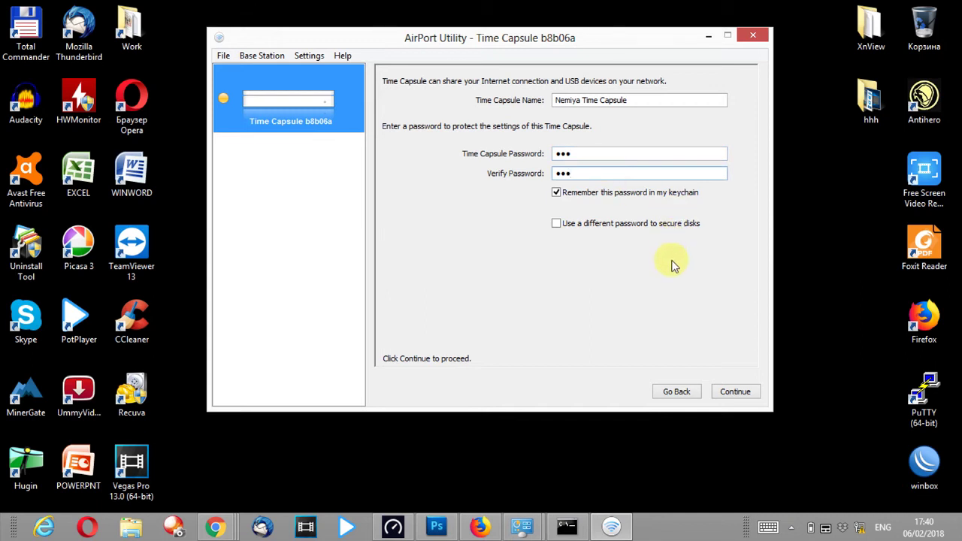
click(733, 391)
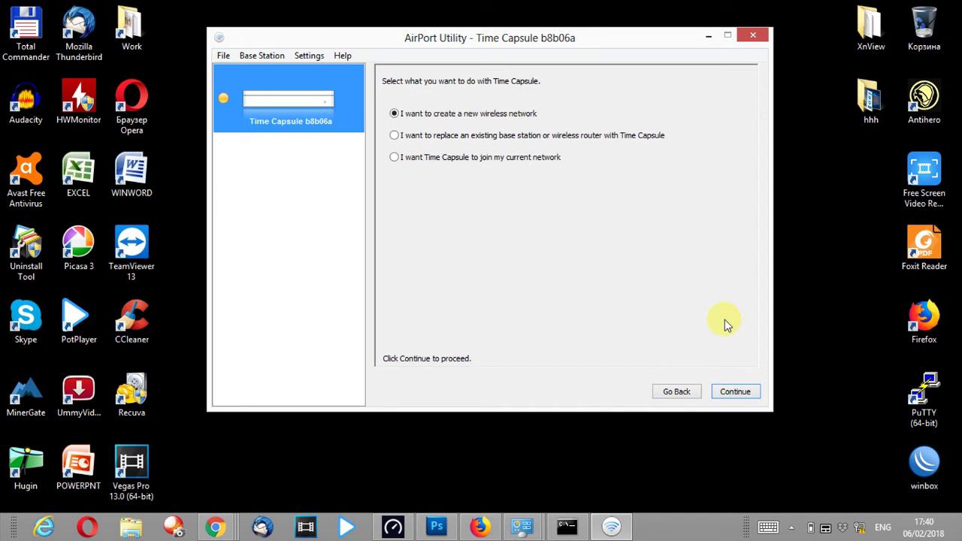
- Create a new wireless network named Nemiya.com_S with a verified WPA2 Personal password
click(743, 394)
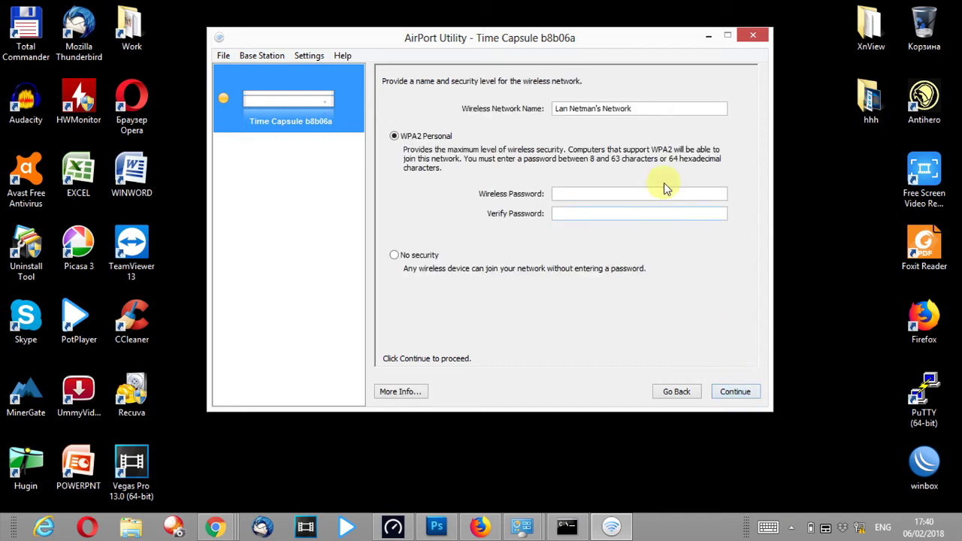
drag(644, 111, 541, 108)
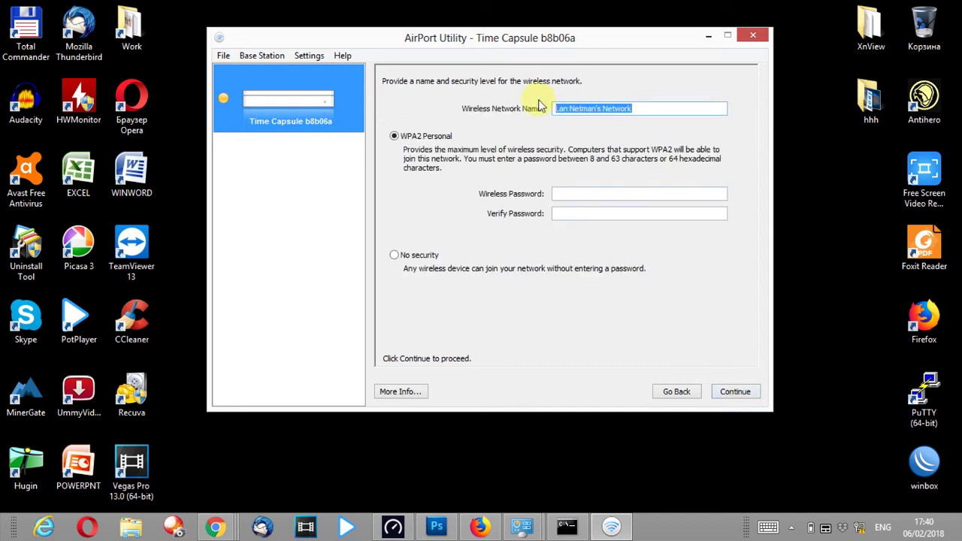
text(Nemi)
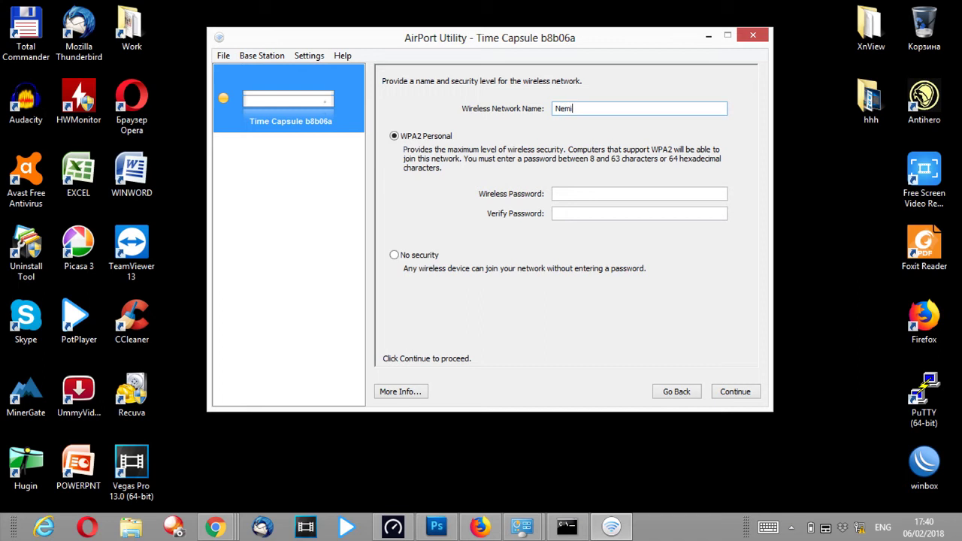
text(ya.com_S_S)
click(585, 192)
text(1234)
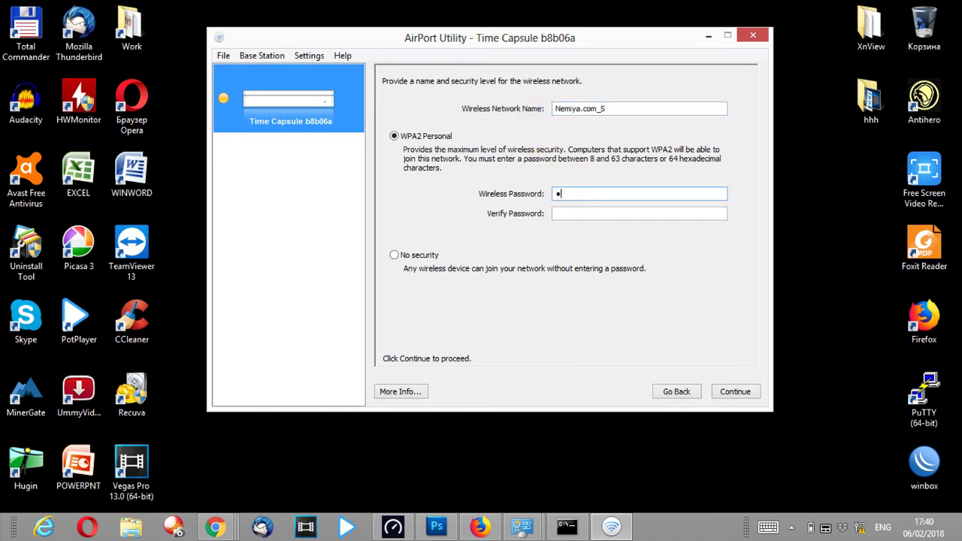
text(567890)
click(584, 214)
text(12345)
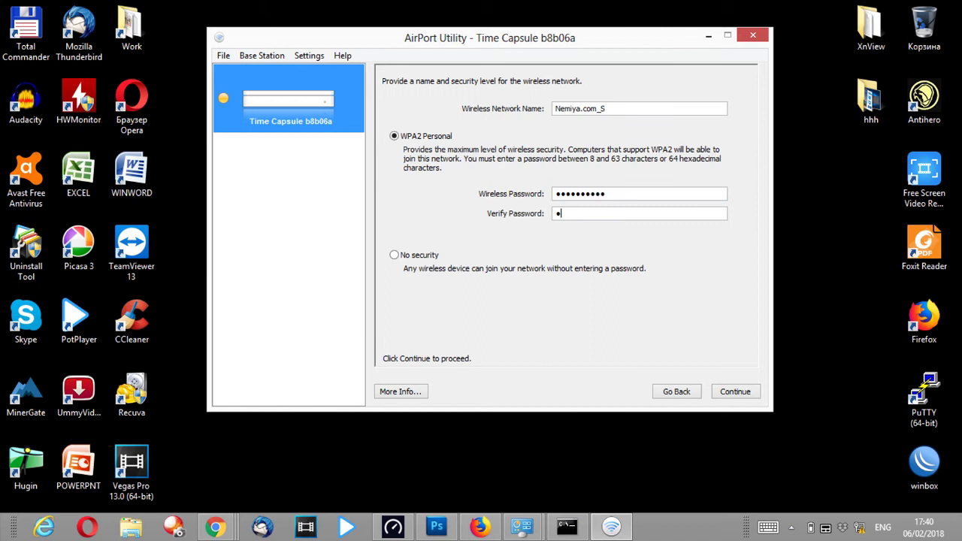
text(67890)
click(737, 394)
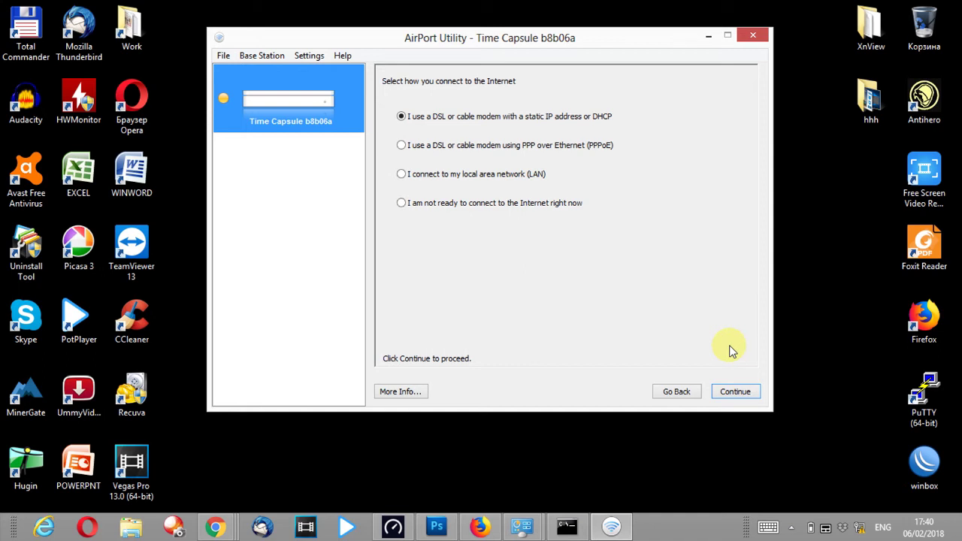
- Choose not to connect to the Internet yet, write the settings to the Time Capsule, and finish setup
click(565, 204)
click(733, 391)
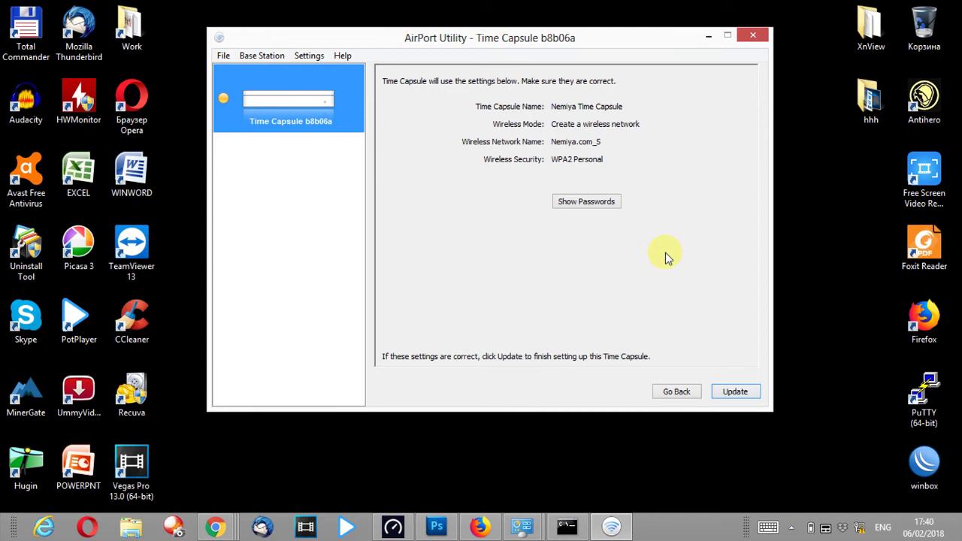
click(734, 384)
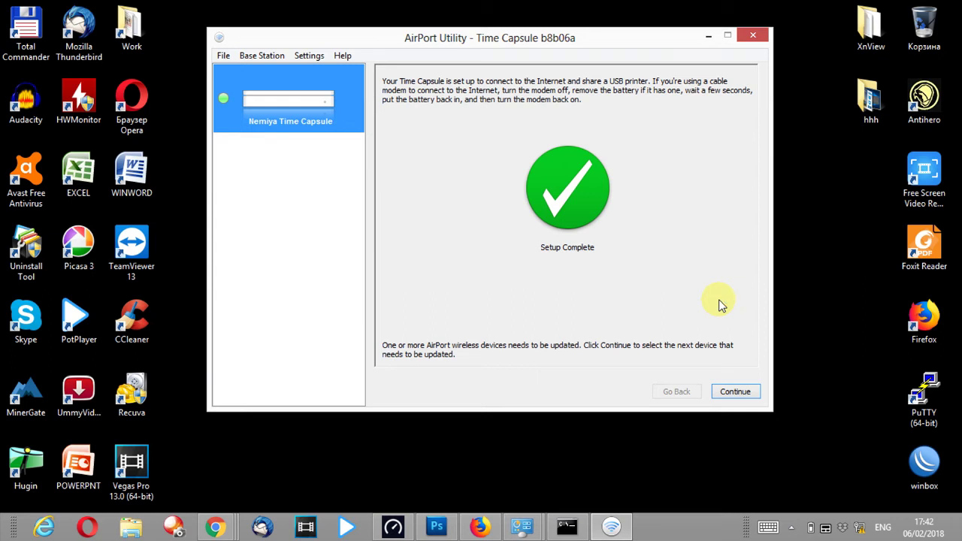
click(733, 391)
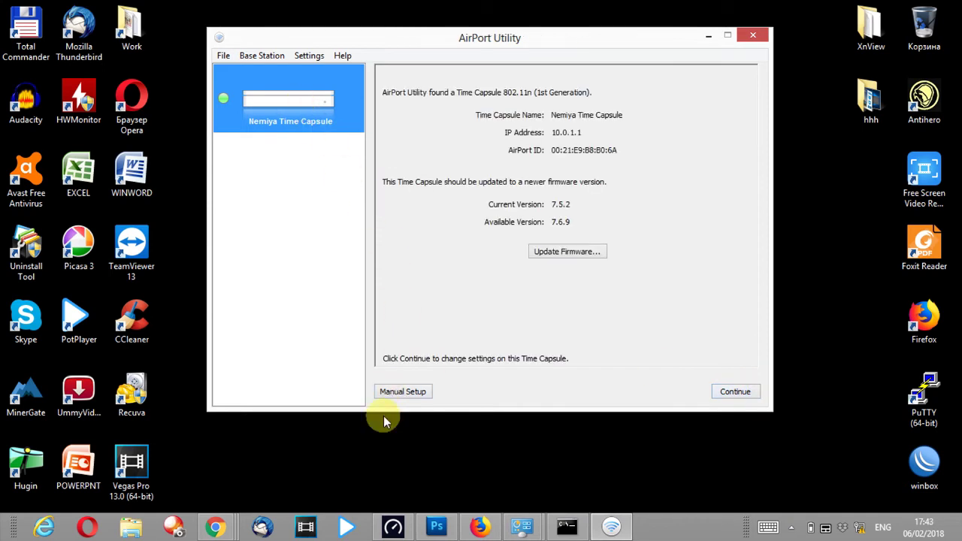
- In Manual Setup, set the DHCP beginning address to the 192.168 range and update the device
click(409, 391)
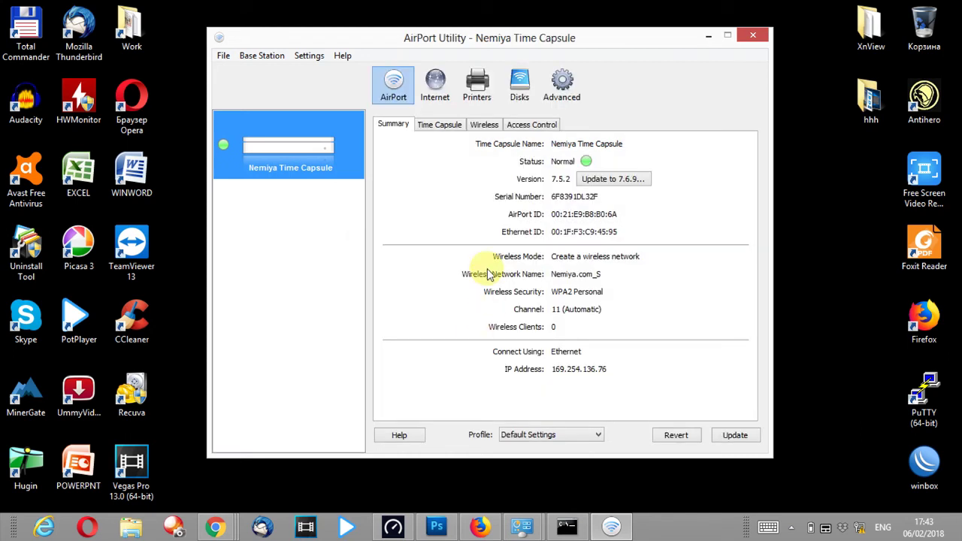
click(435, 84)
click(472, 125)
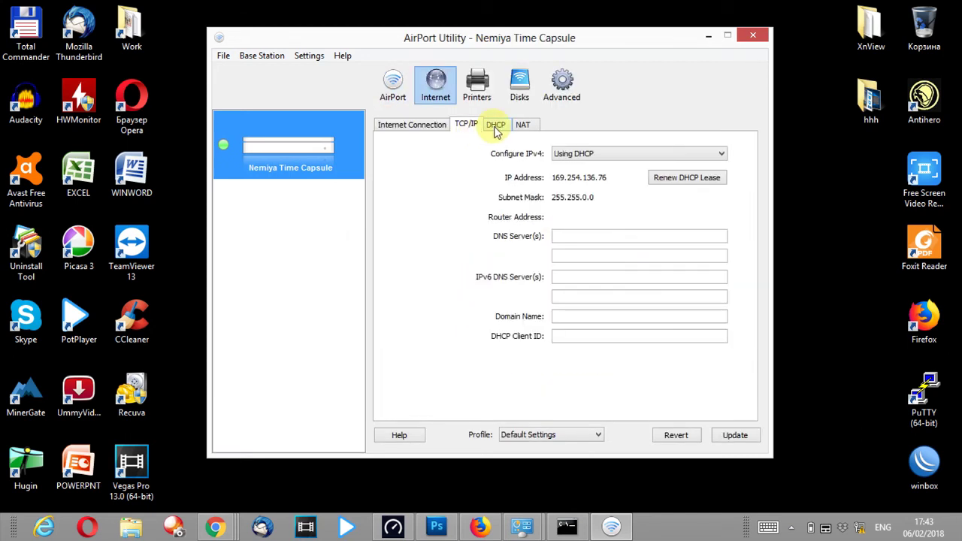
click(496, 126)
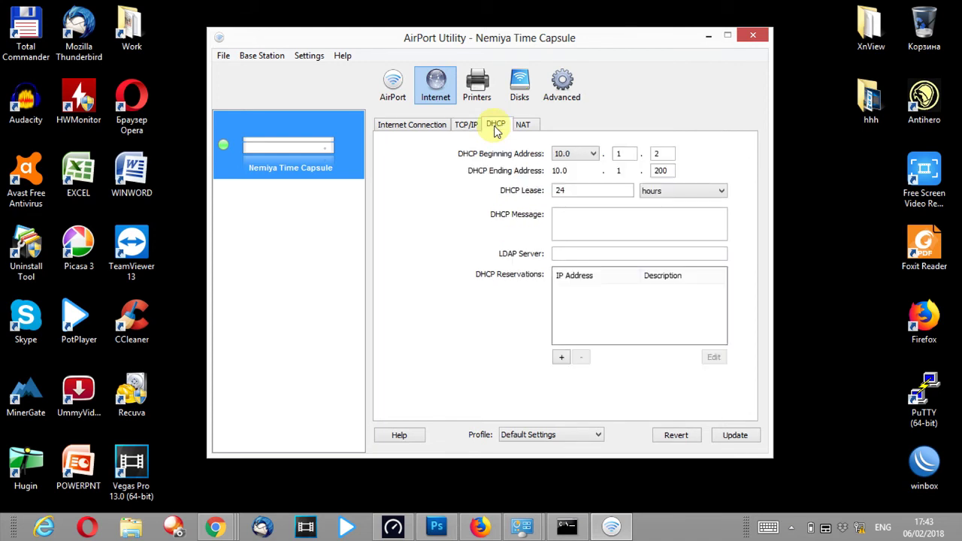
click(594, 154)
click(578, 185)
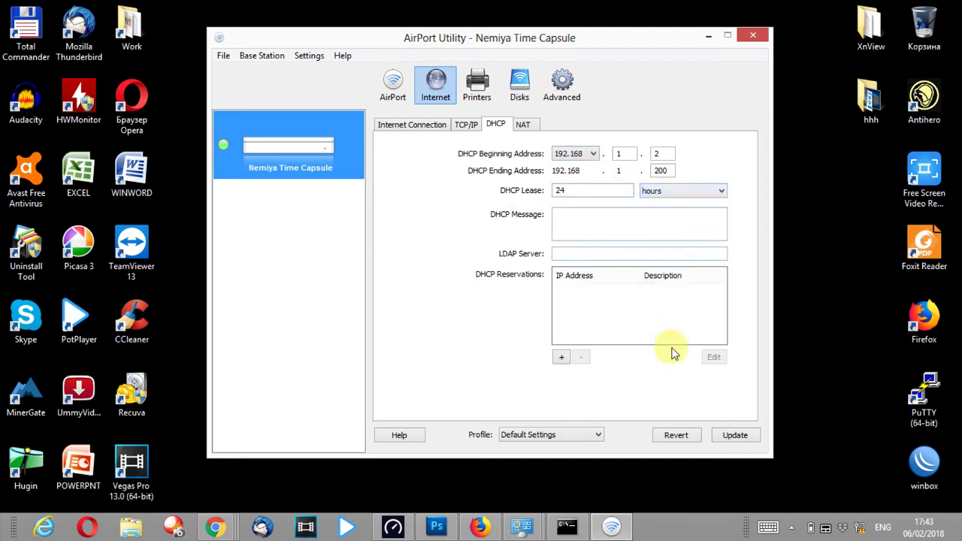
click(735, 433)
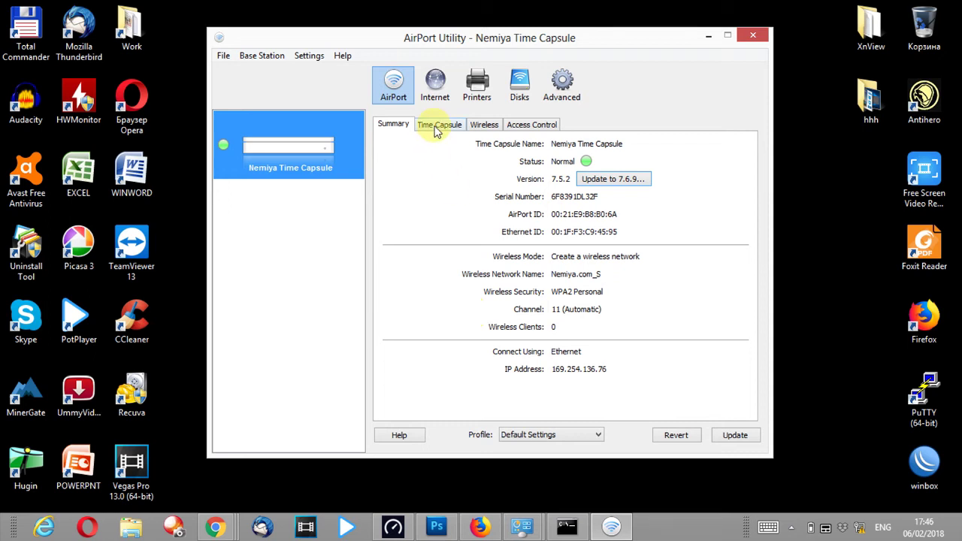
- Review the Internet DHCP and TCP/IP tabs, ending on the Internet Connection tab
click(435, 88)
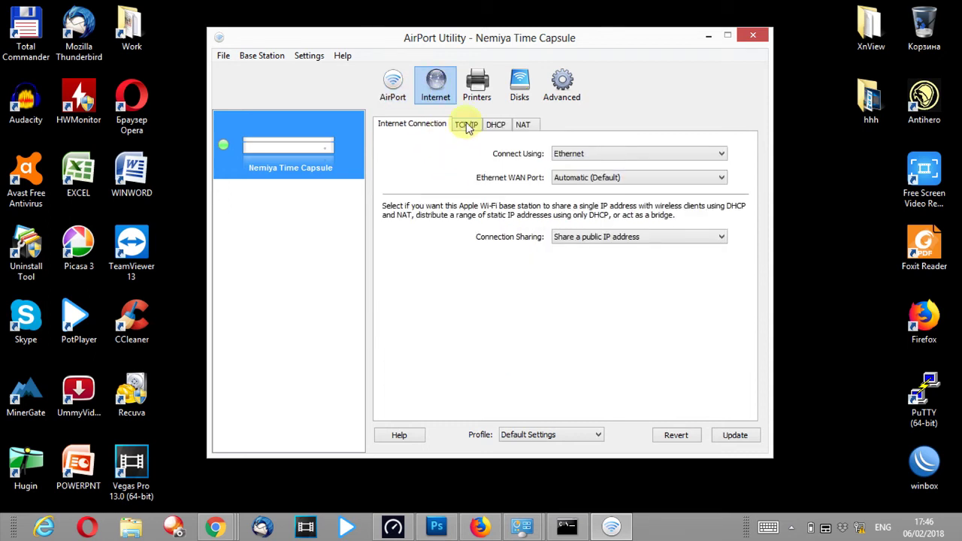
click(496, 128)
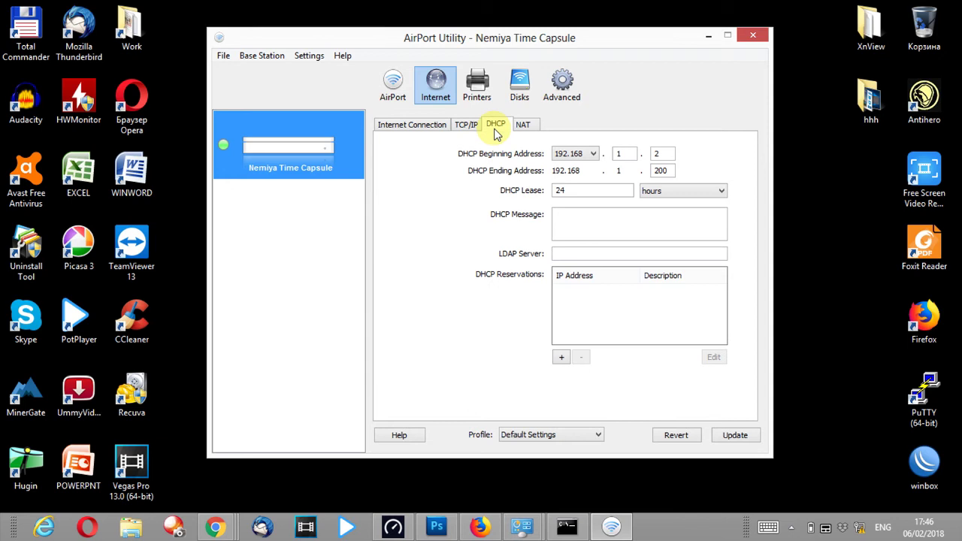
click(468, 127)
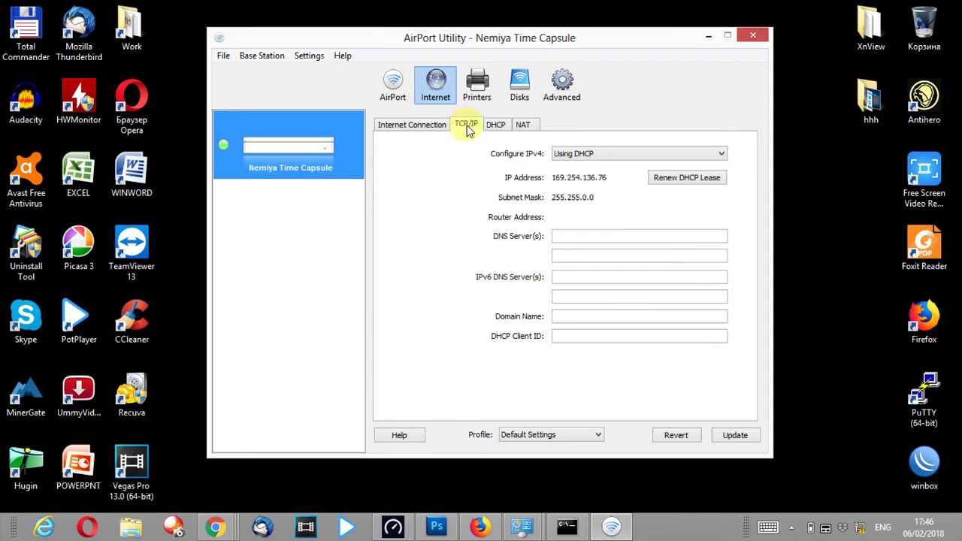
click(404, 128)
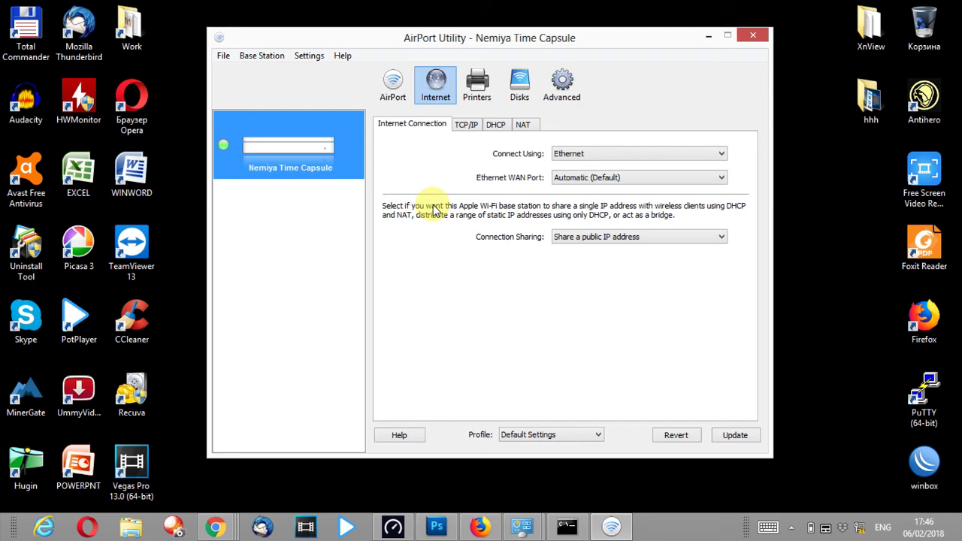
click(569, 530)
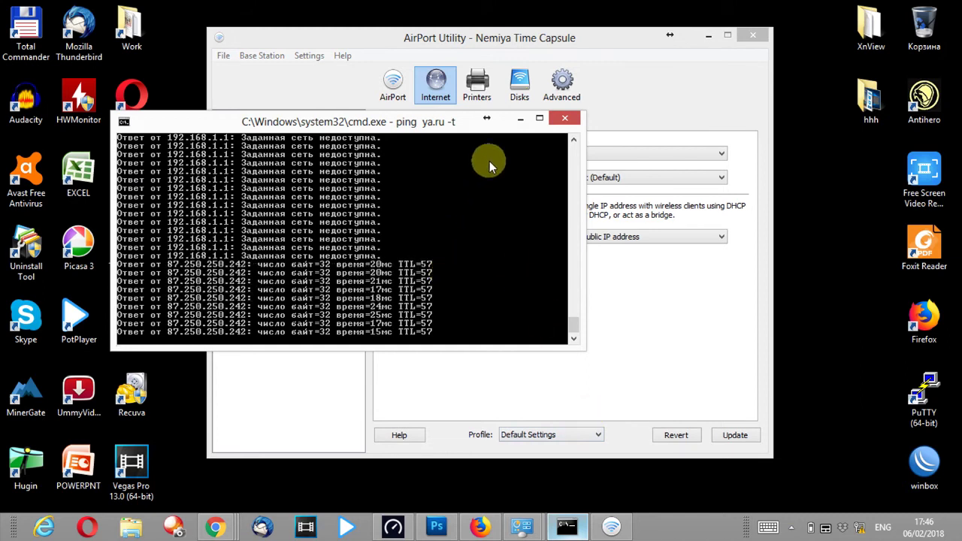
click(520, 118)
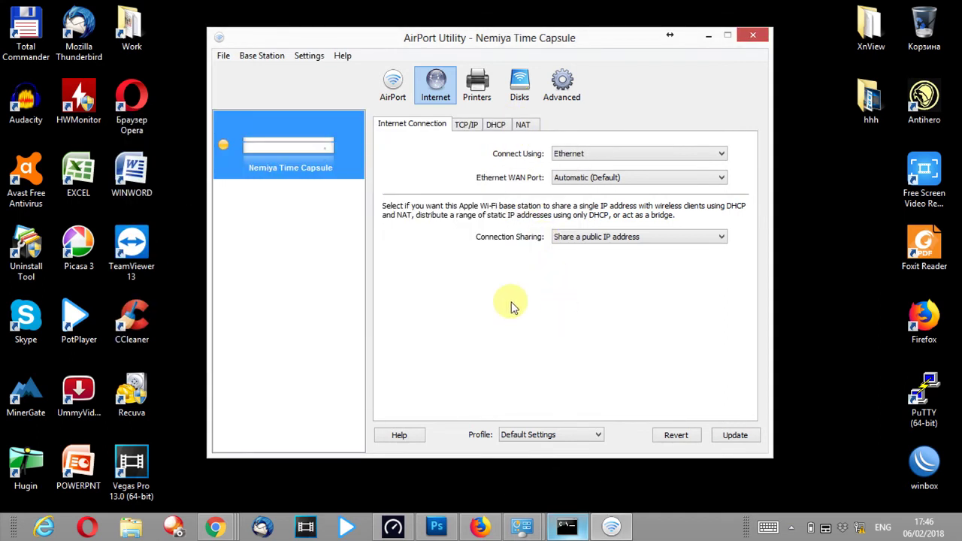
click(394, 85)
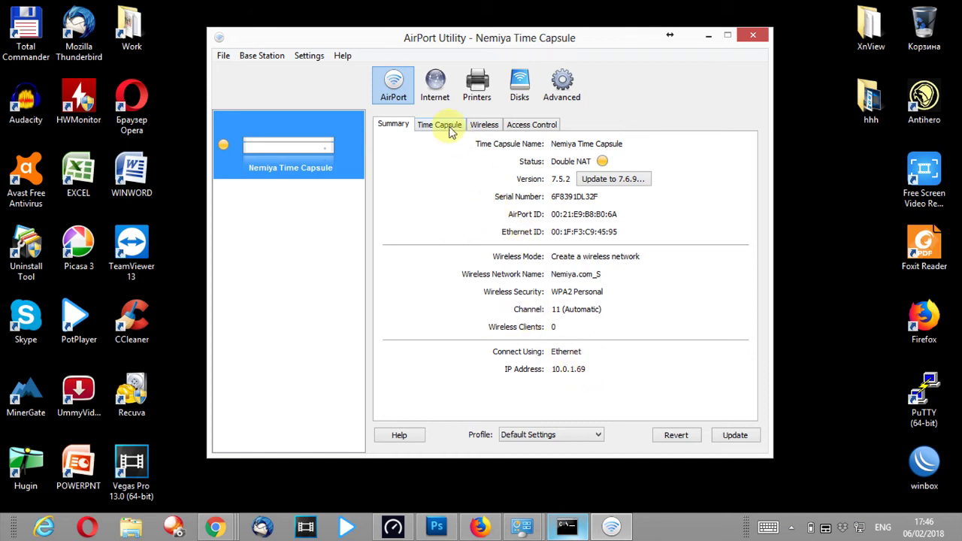
click(436, 85)
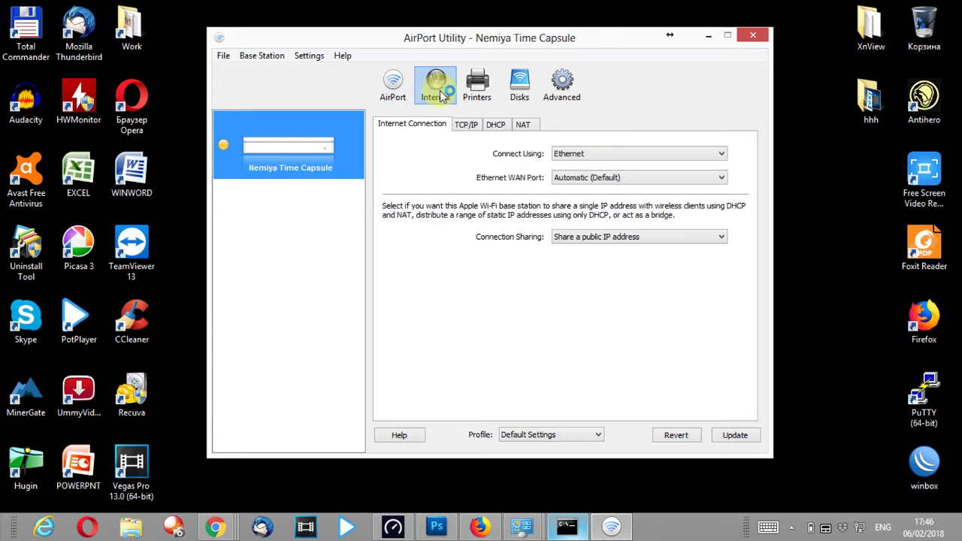
click(468, 128)
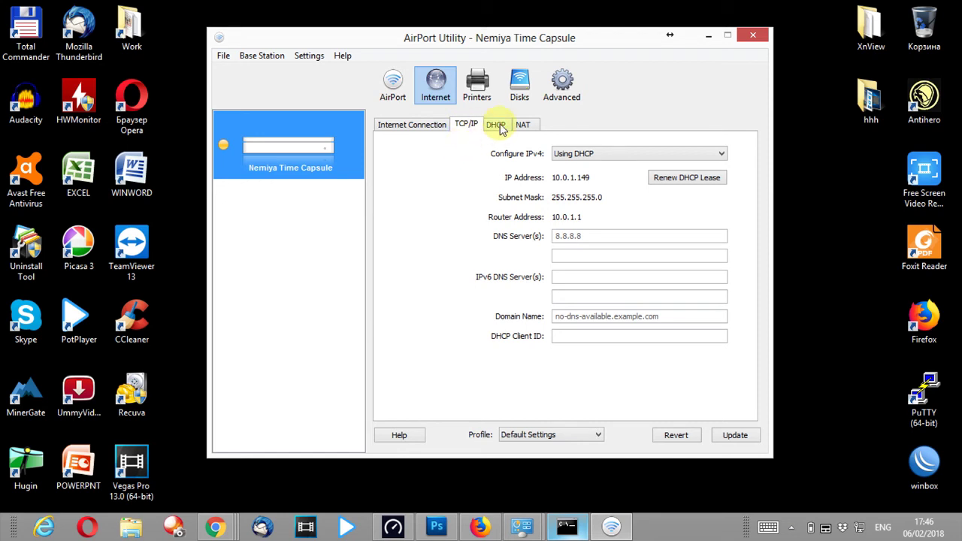
click(497, 128)
click(523, 125)
click(431, 130)
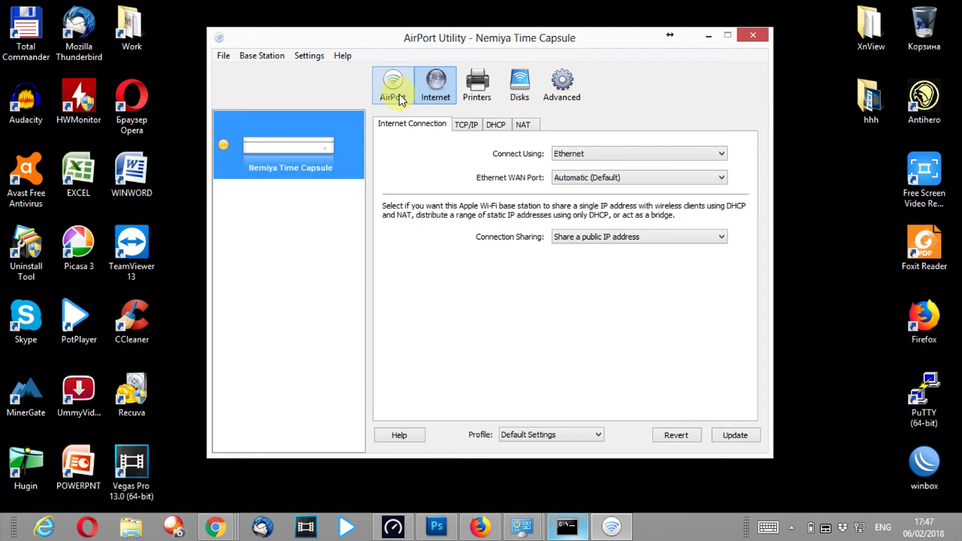
- Check the 465.8 GB Time Capsule disk and its file sharing settings, then minimize AirPort Utility
click(517, 88)
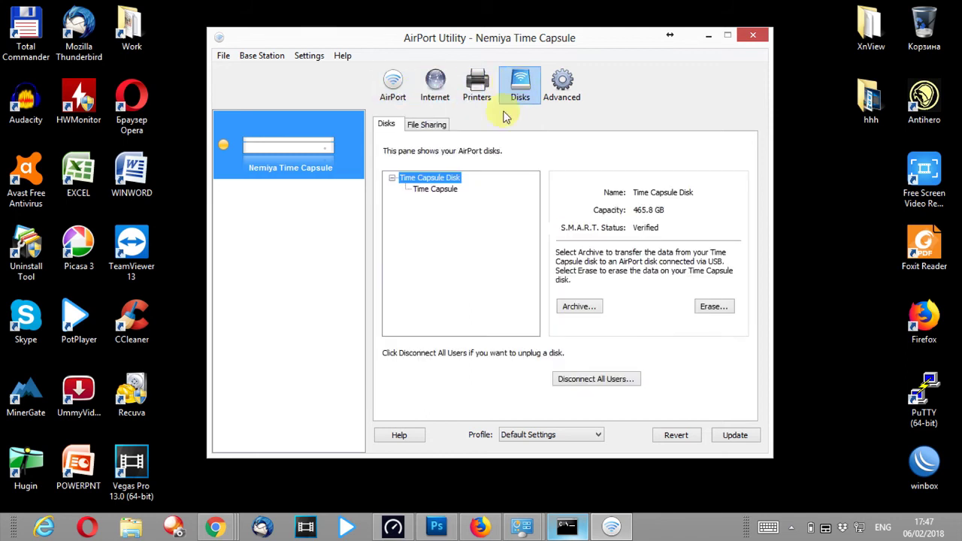
click(446, 193)
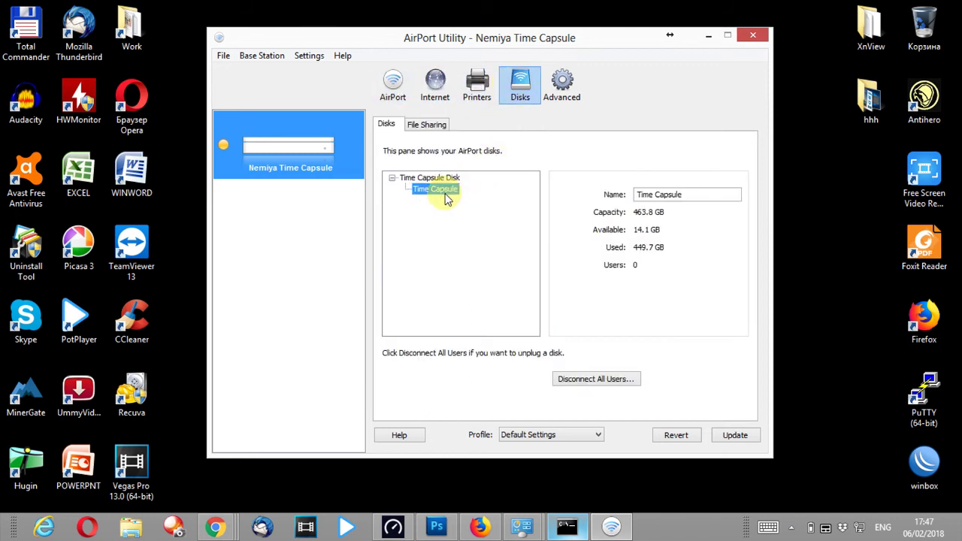
click(451, 179)
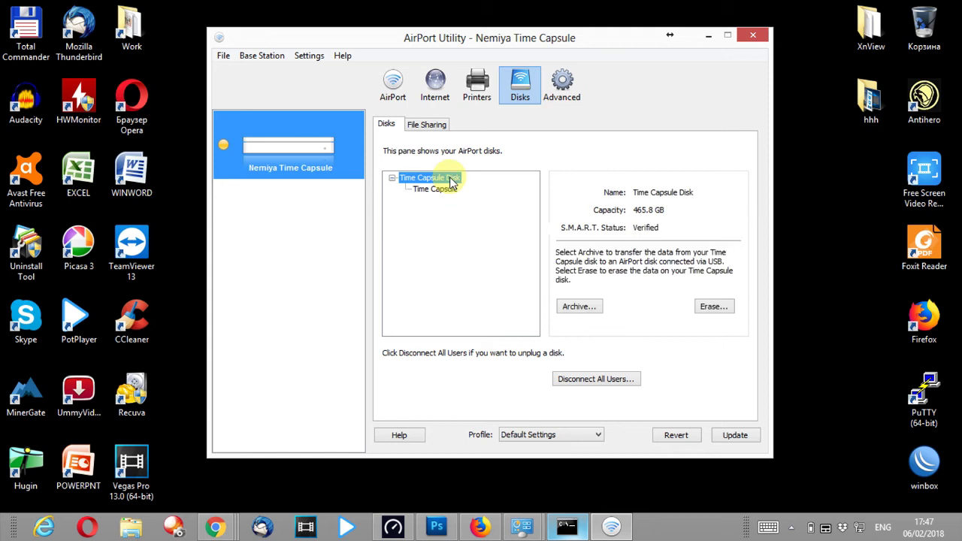
click(427, 124)
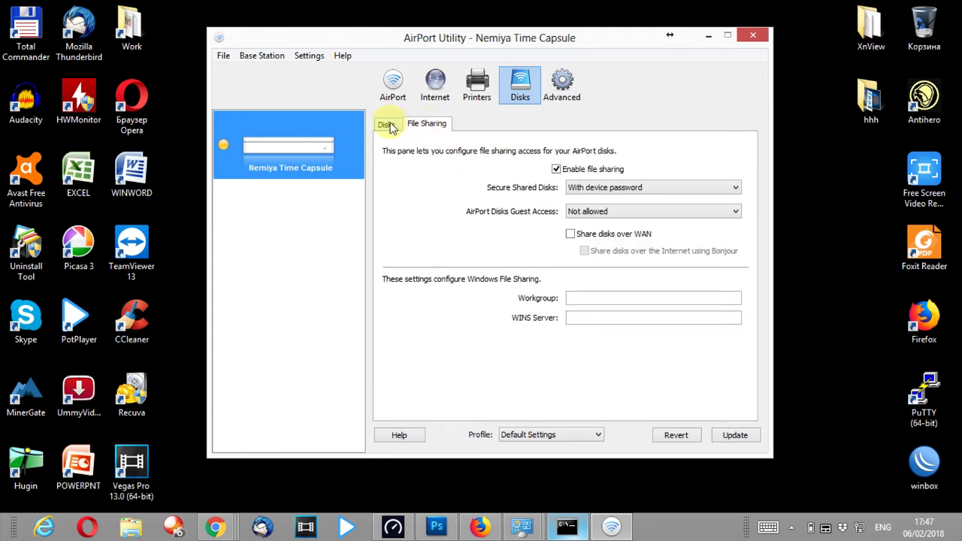
click(387, 125)
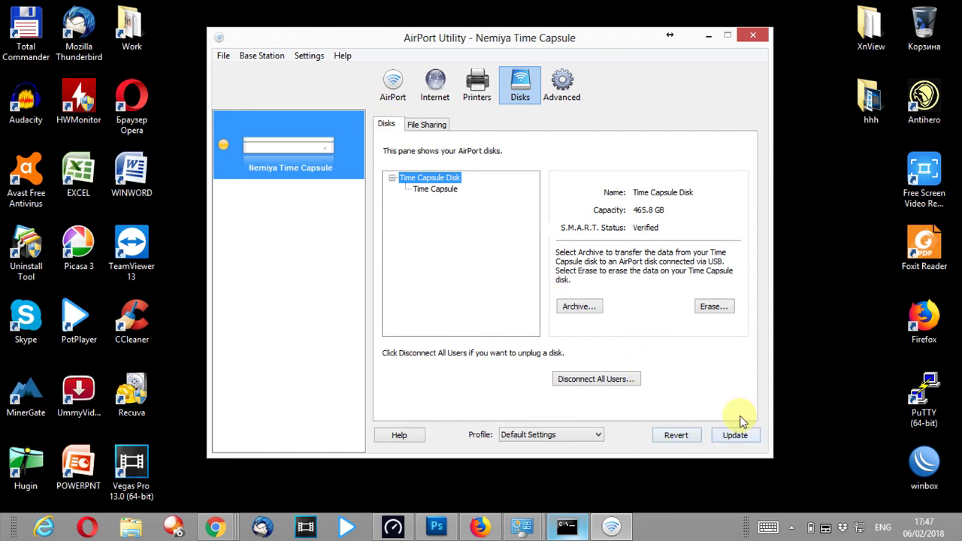
click(708, 35)
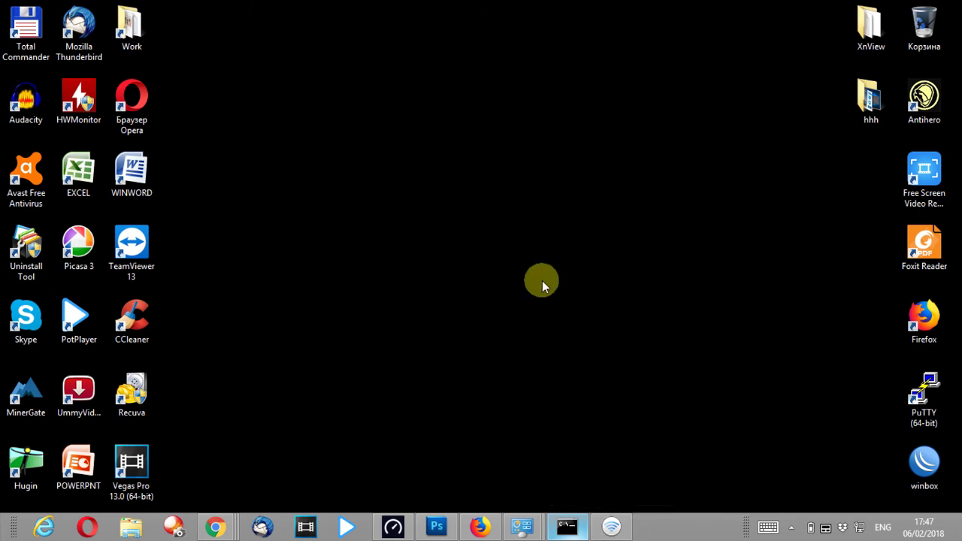
- Run Speedtest for 3 ms ping, 43.20 Mbit/s down, 53.25 Mbit/s up, then minimize it
click(392, 526)
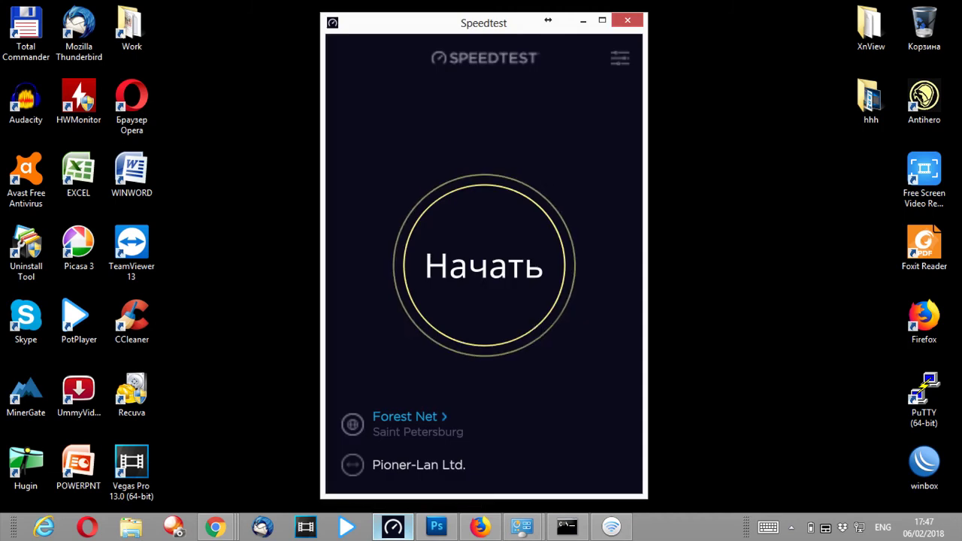
click(496, 280)
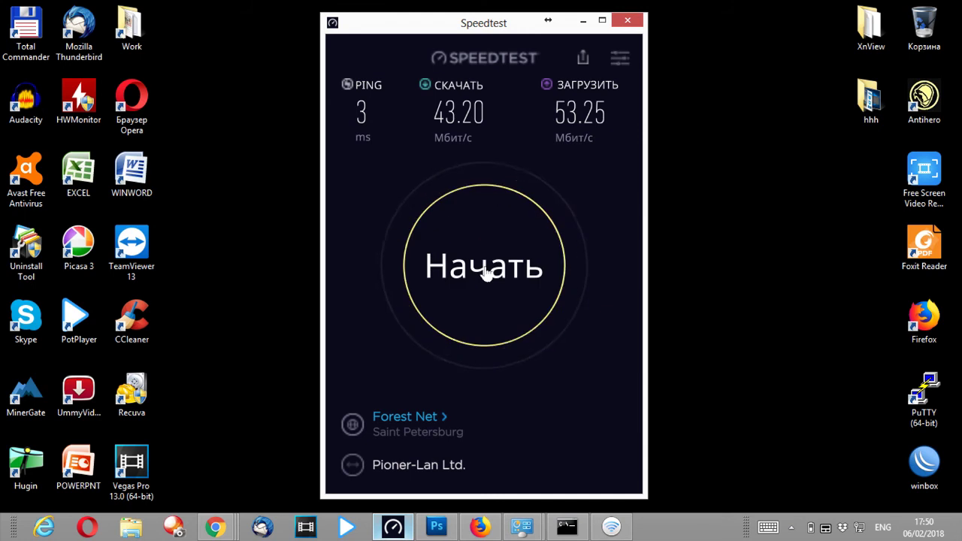
click(583, 21)
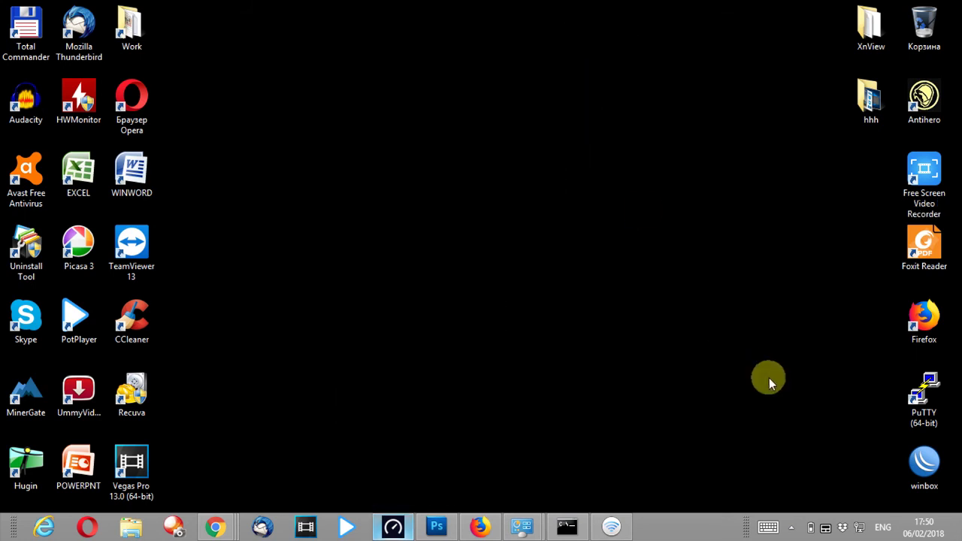
- Restore Сетевые подключения and enable the Беспроводная сеть adapter so it shows Нет подключения
mouse_move(862, 526)
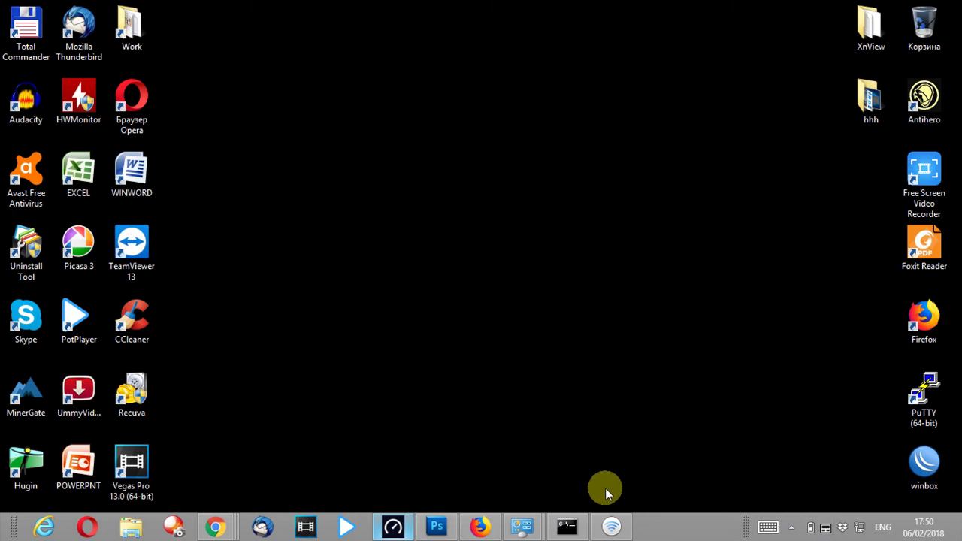
mouse_move(529, 533)
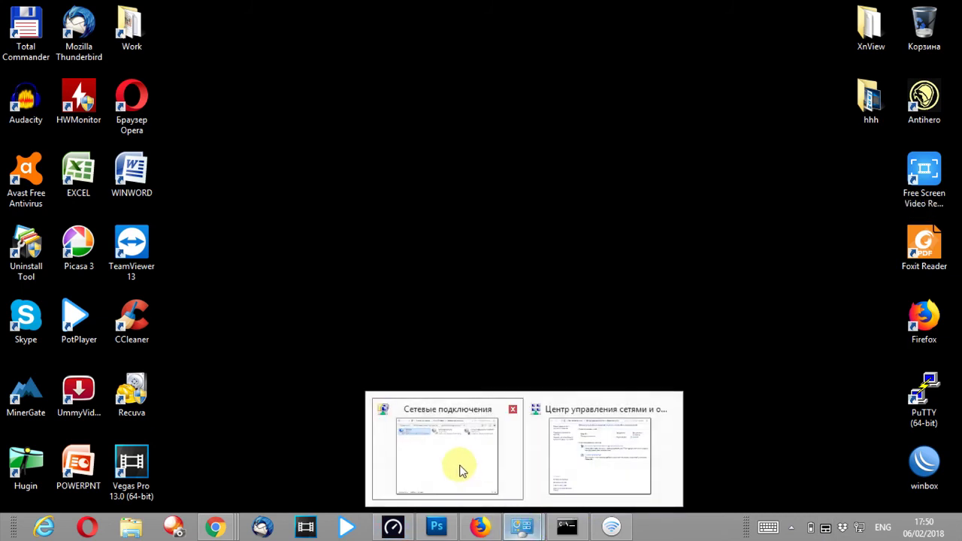
click(457, 469)
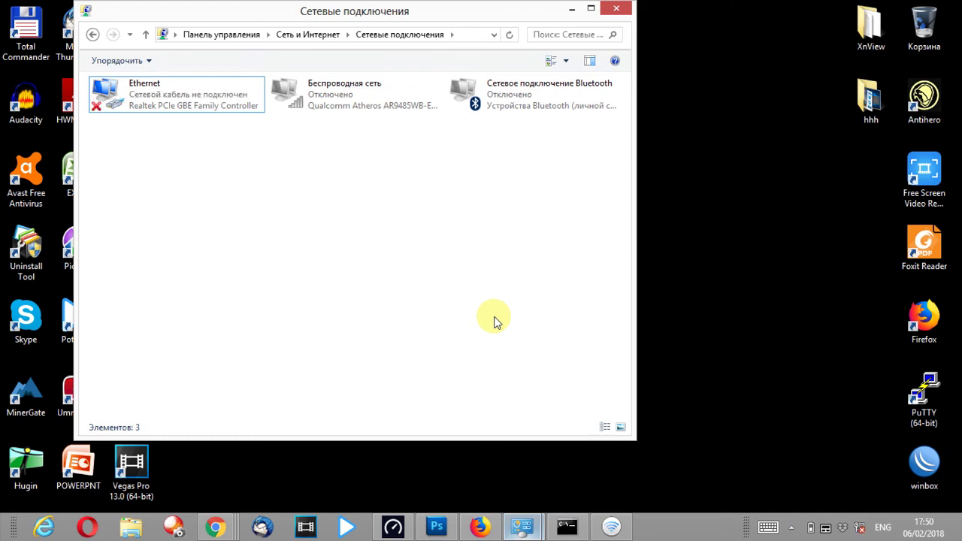
double_click(344, 93)
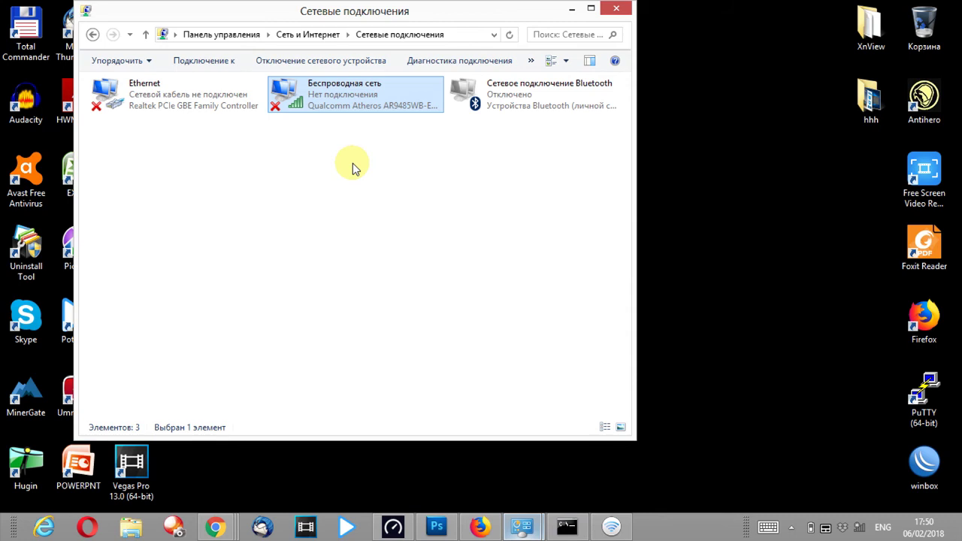
- Connect the laptop to the Nemiya.com_S Wi-Fi network by entering its security key
click(859, 527)
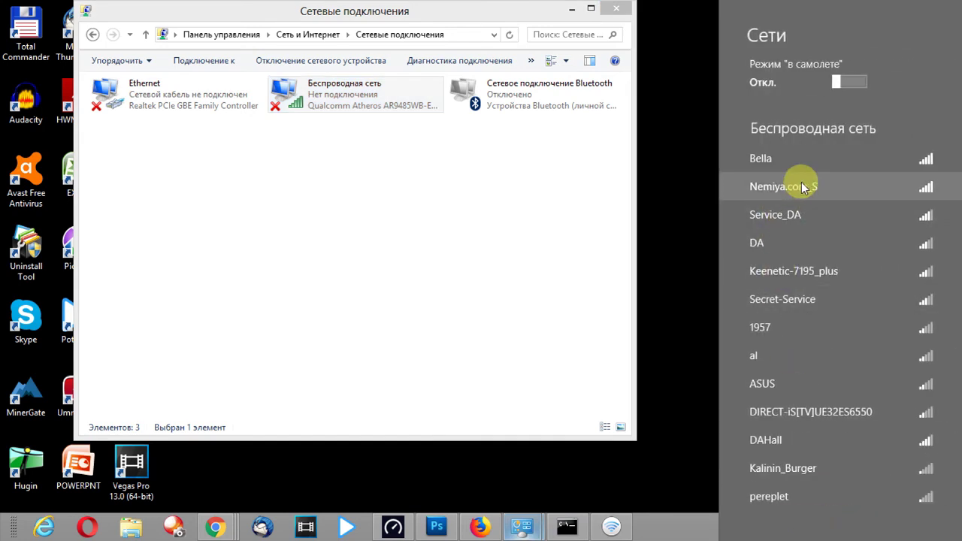
click(799, 185)
click(892, 268)
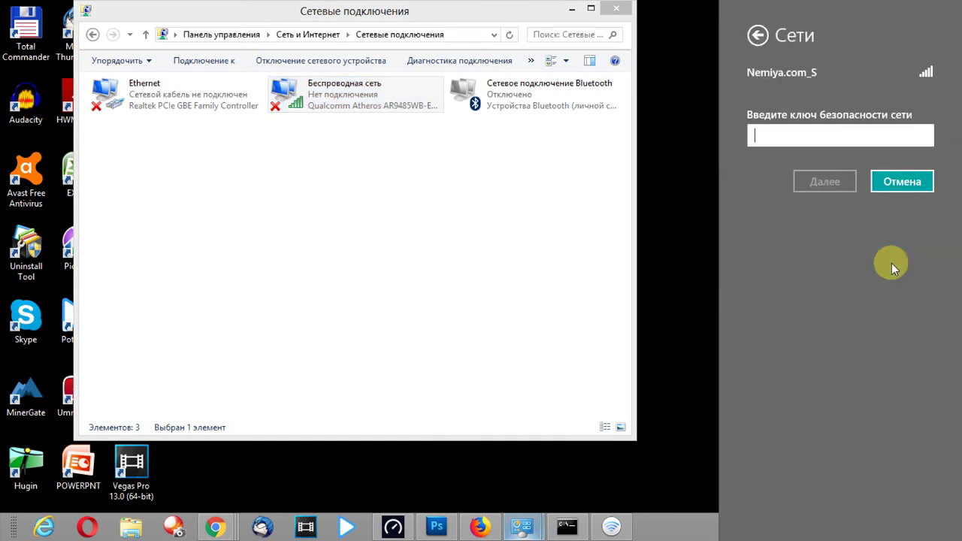
text(1)
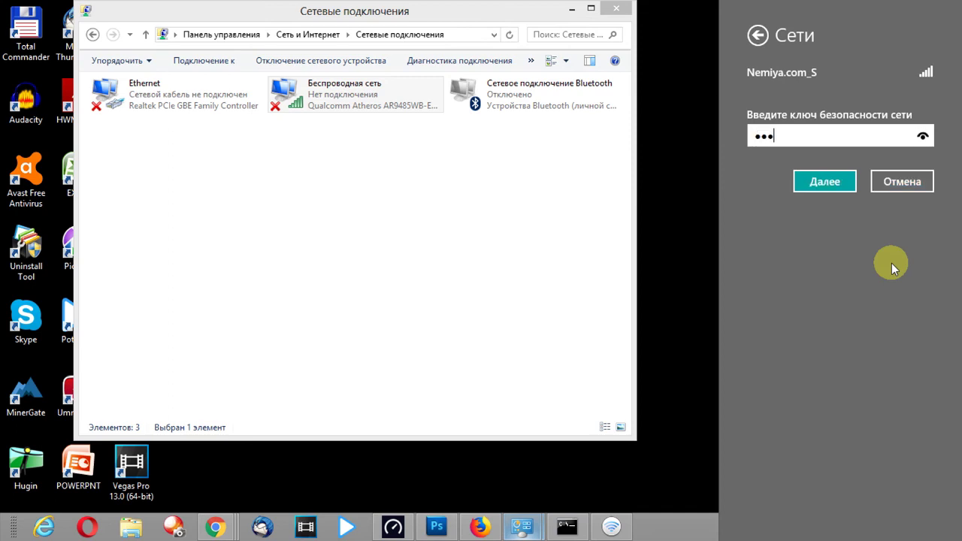
text(234567890)
click(825, 181)
- Decline network sharing, close the networks pane, and minimize Network Connections
click(842, 230)
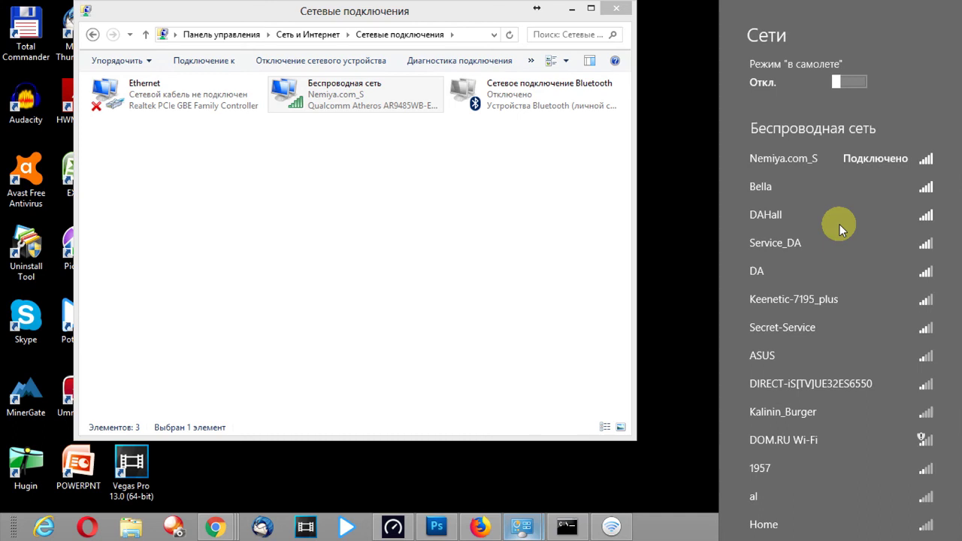
click(692, 216)
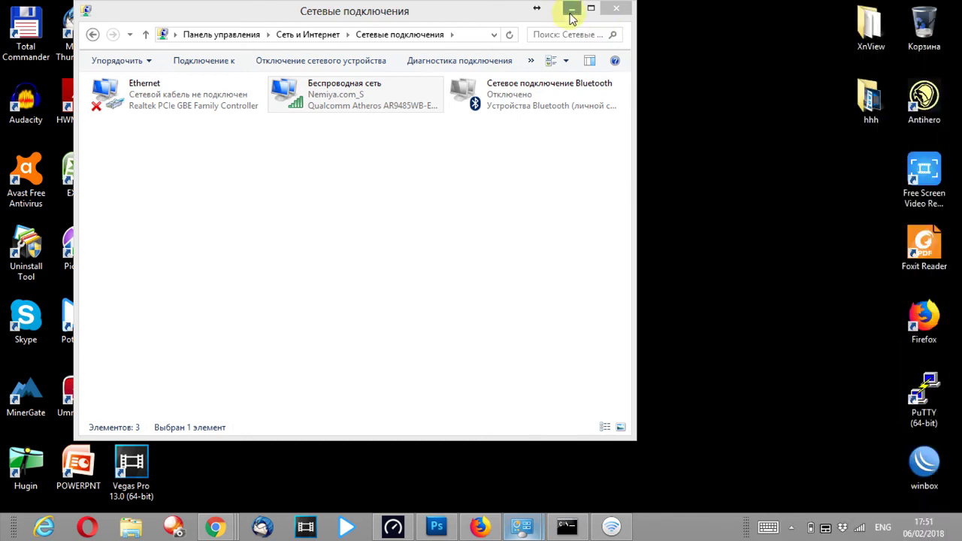
click(571, 9)
- Stop the ya.ru ping (1366 sent, 903 received, 33% loss), dismiss the avast notice, minimize cmd
click(566, 525)
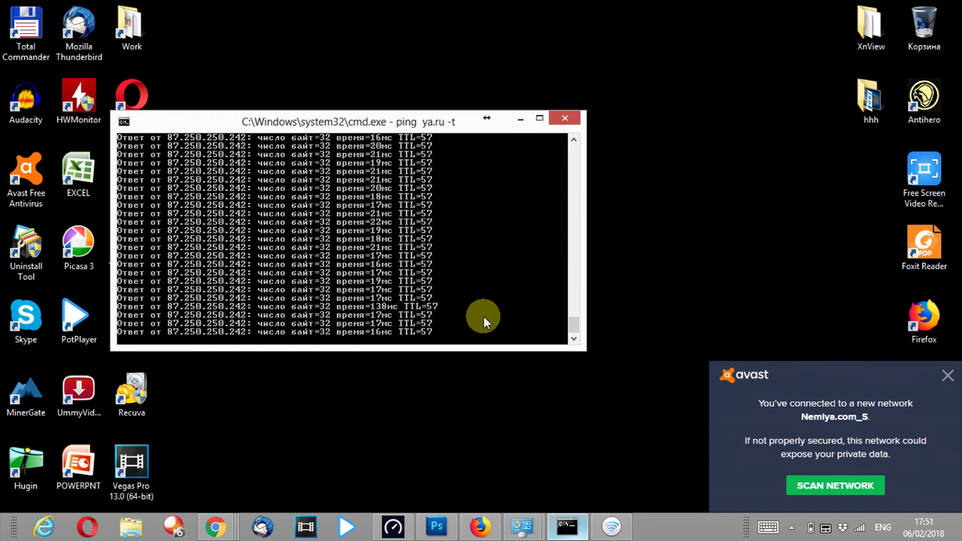
key(ctrl+c)
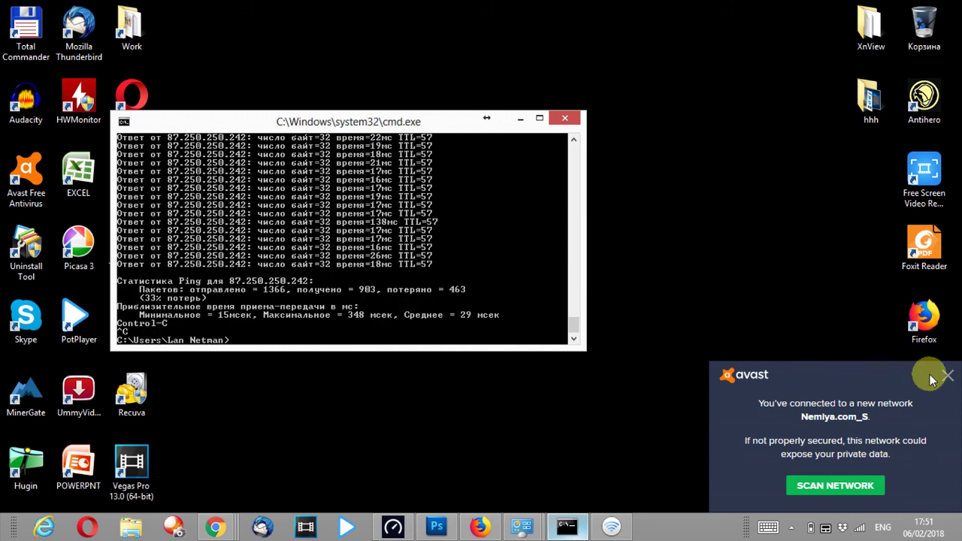
click(947, 374)
click(519, 119)
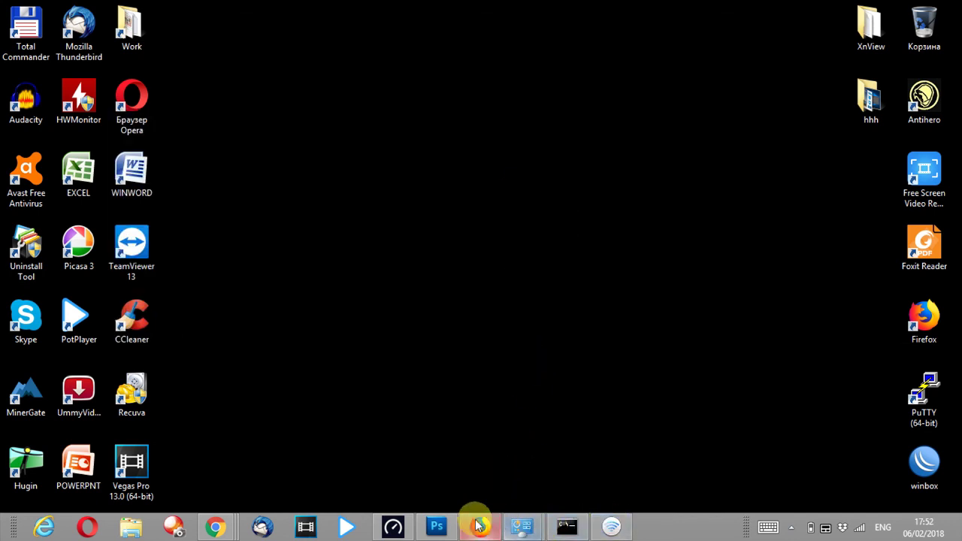
- Rerun Speedtest over Wi-Fi: 3 ms ping, 25.63 Mbit/s down, 35.50 Mbit/s up; then minimize it
click(393, 526)
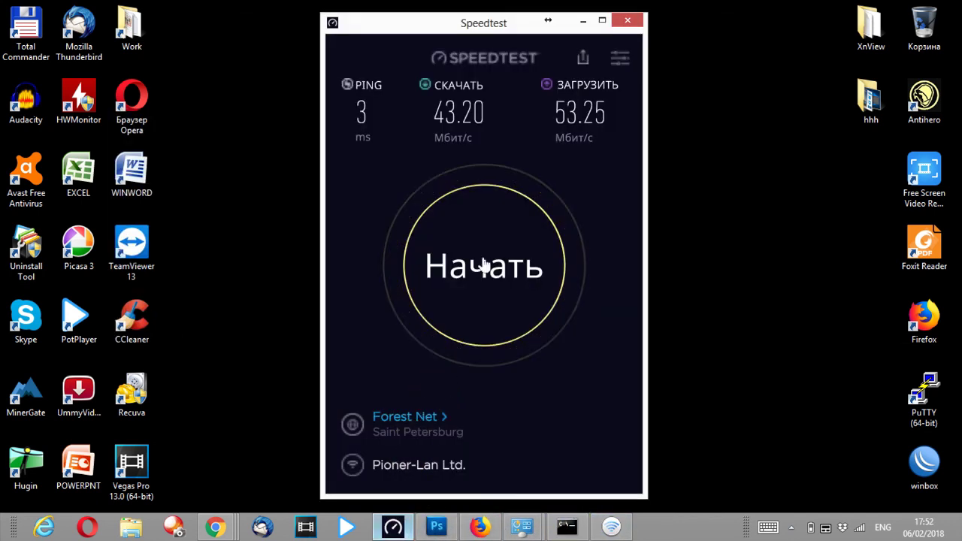
click(483, 258)
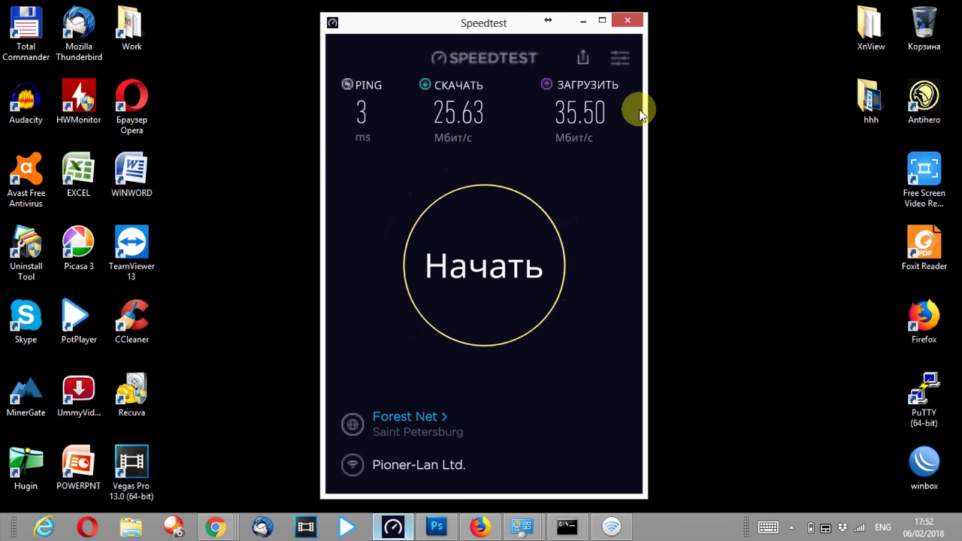
click(583, 21)
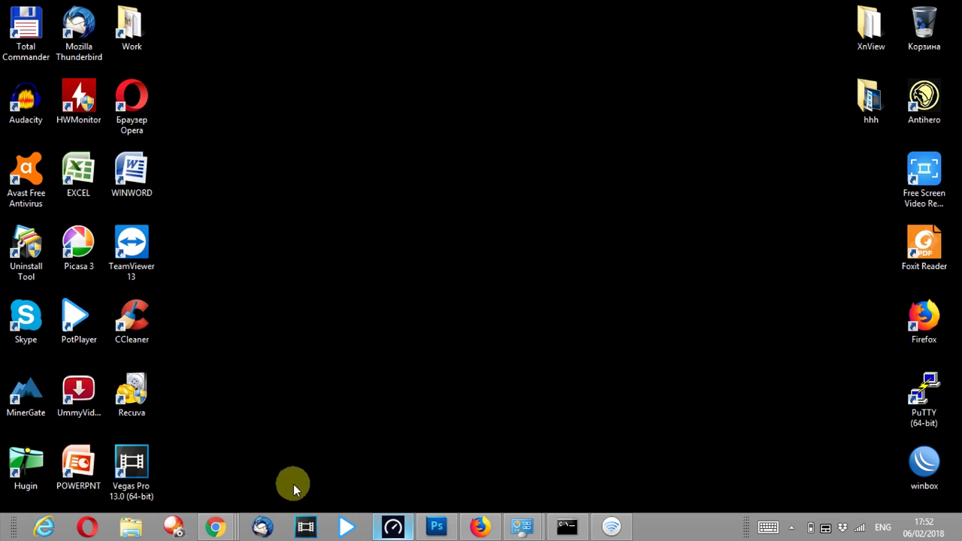
click(214, 529)
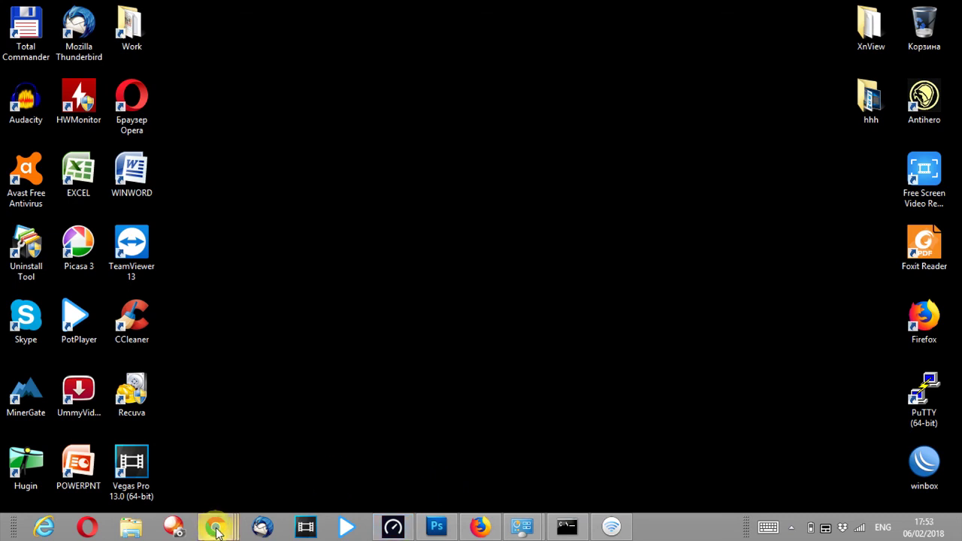